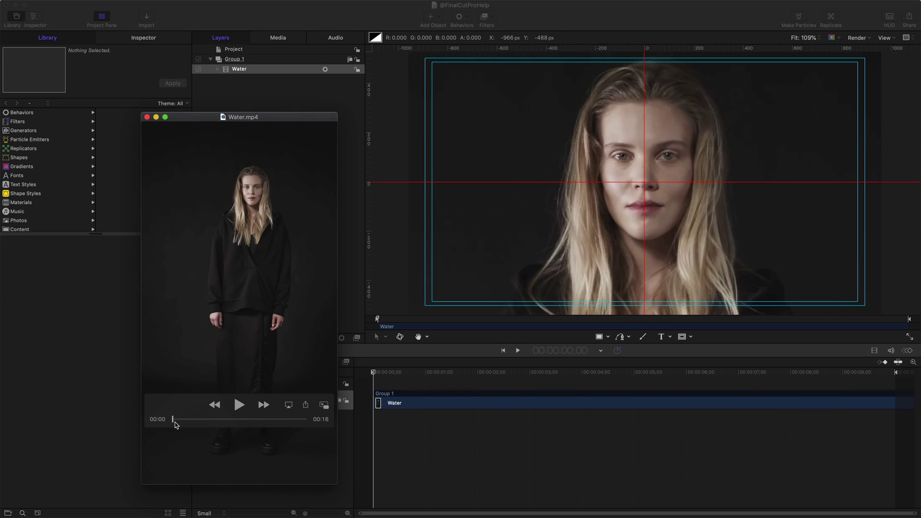
Preview the Water.mp4 clip a couple of seconds in, then return to the Motion project
drag(174, 422, 264, 422)
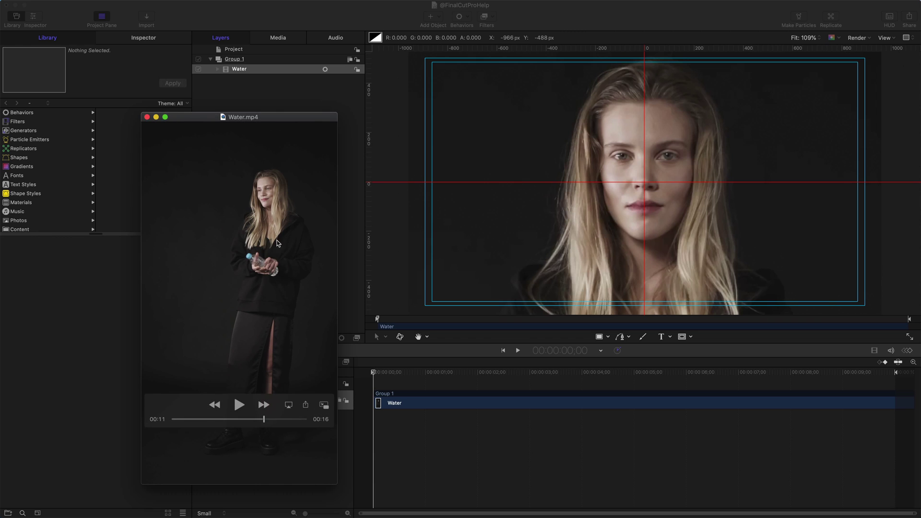
click(361, 298)
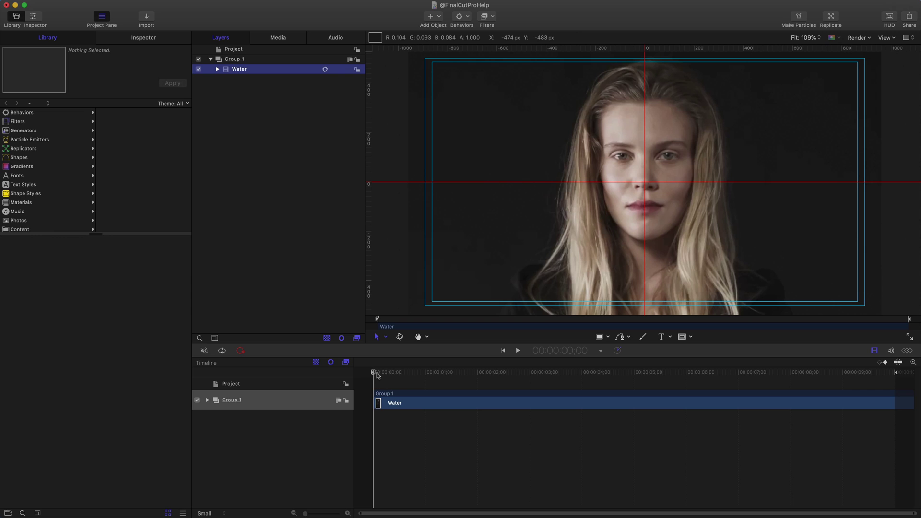
mouse_move(376, 372)
mouse_down()
mouse_move(392, 373)
mouse_move(383, 374)
mouse_up()
key(space)
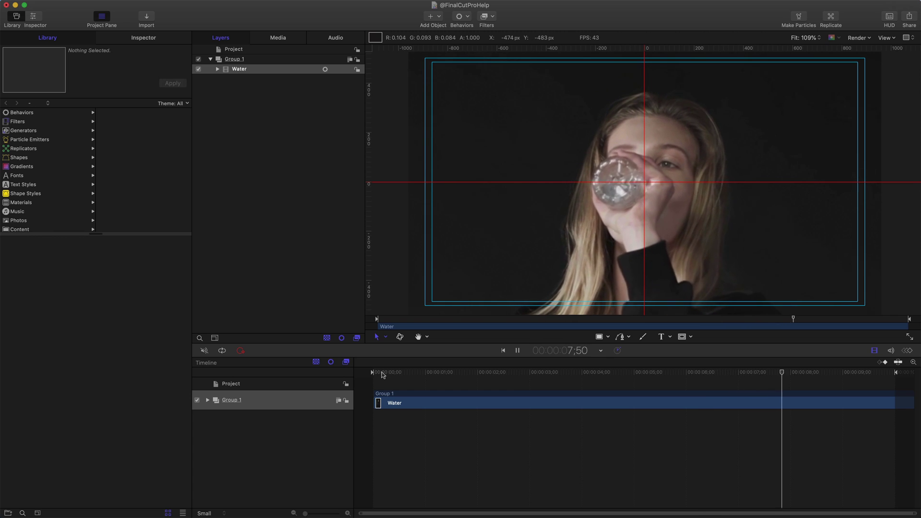
key(space)
drag(527, 372, 564, 373)
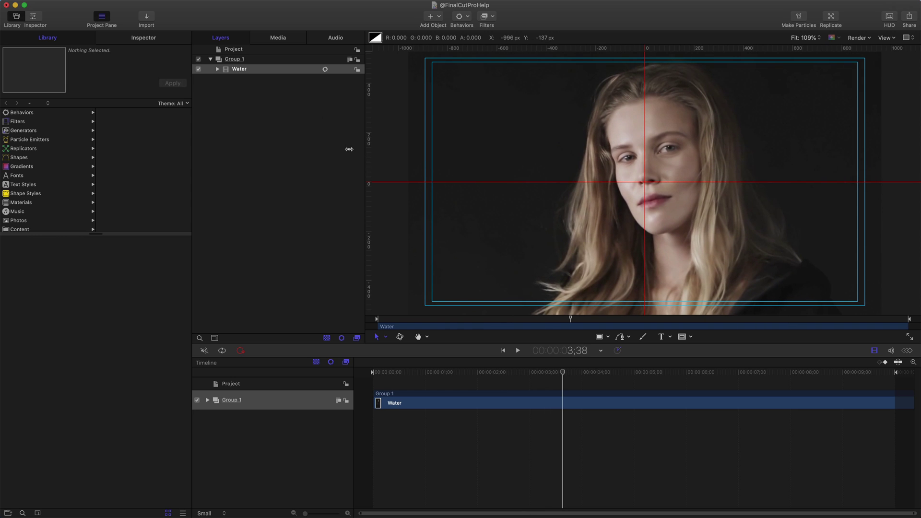
Disable and collapse Group 1, import Water.mp4, and slide Water 1 to the timeline start
click(198, 59)
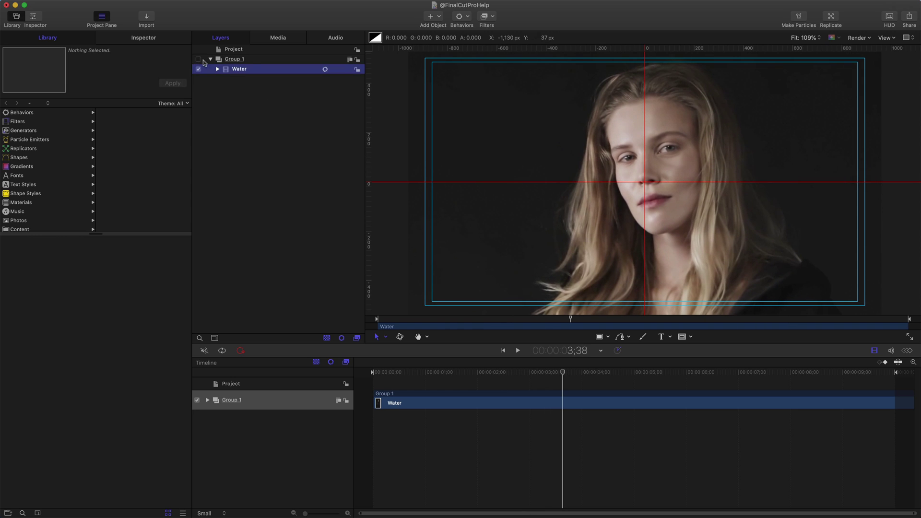
click(210, 59)
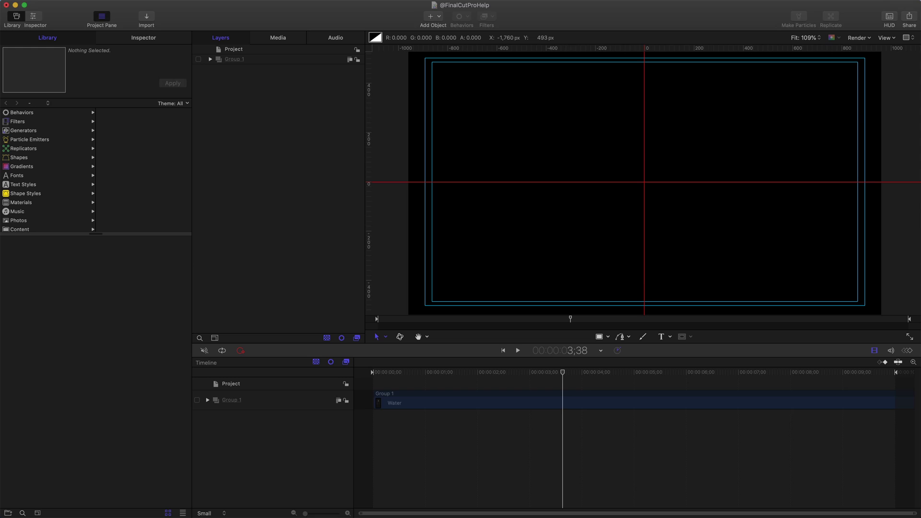
drag(252, 214, 262, 174)
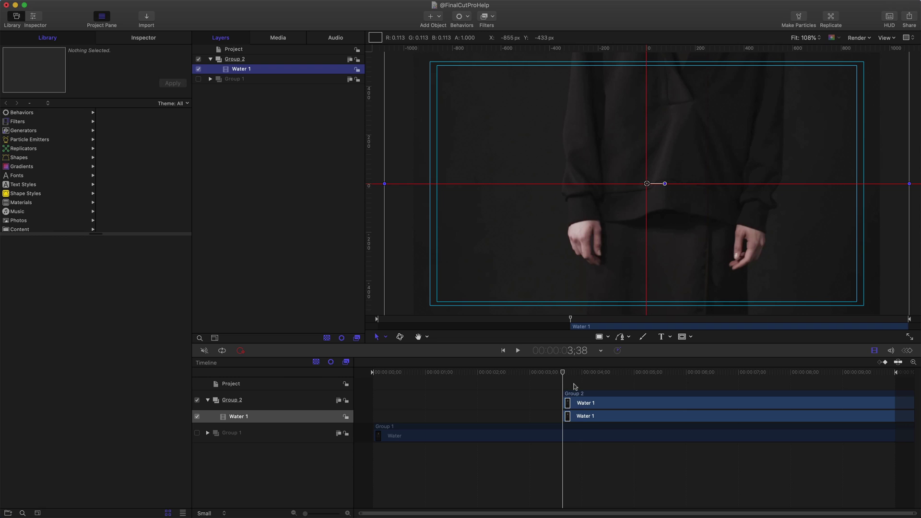
drag(665, 414, 477, 417)
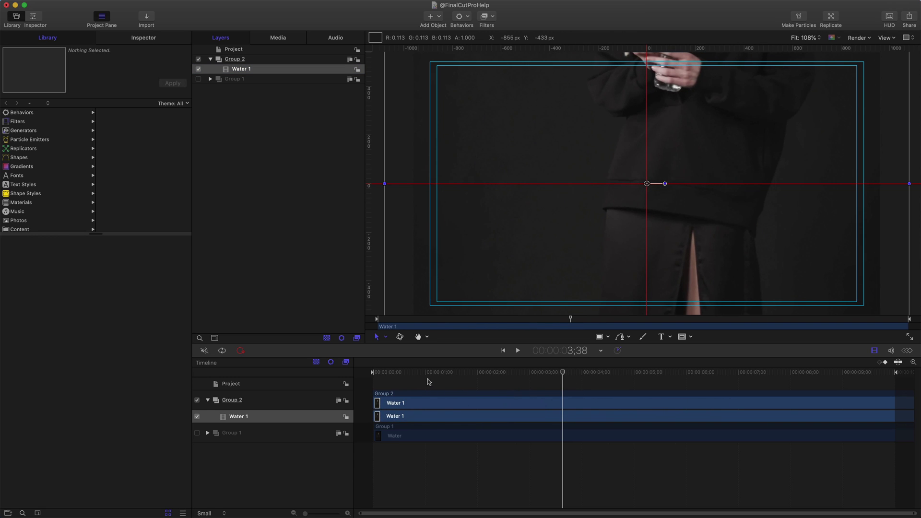
Set the project duration to 11 seconds in the timecode display
drag(427, 378, 909, 391)
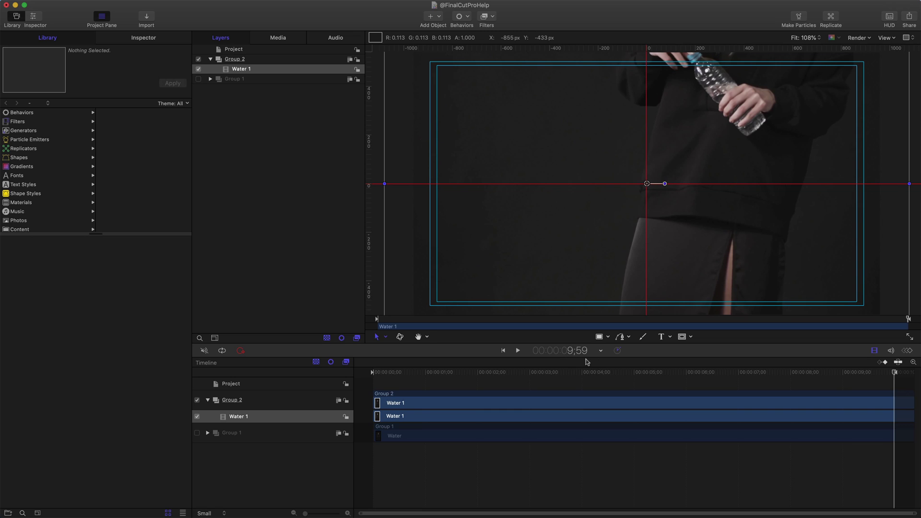
click(618, 351)
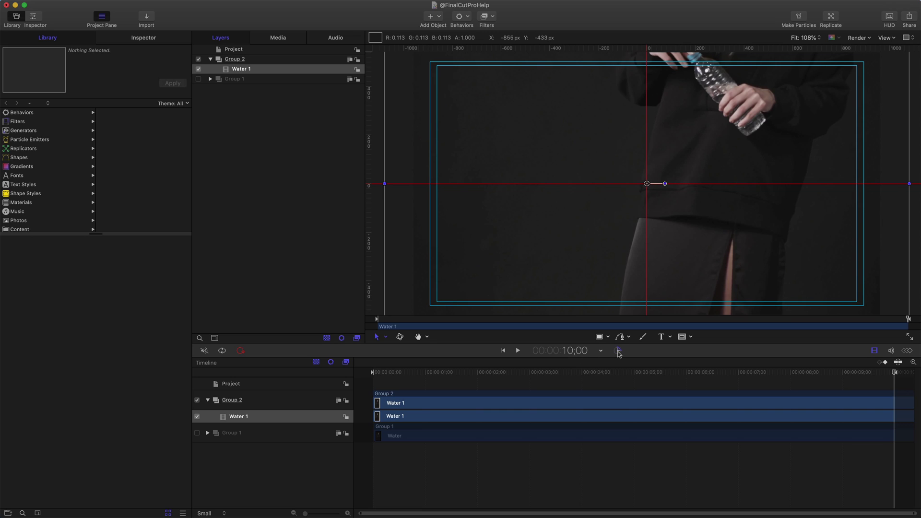
click(569, 355)
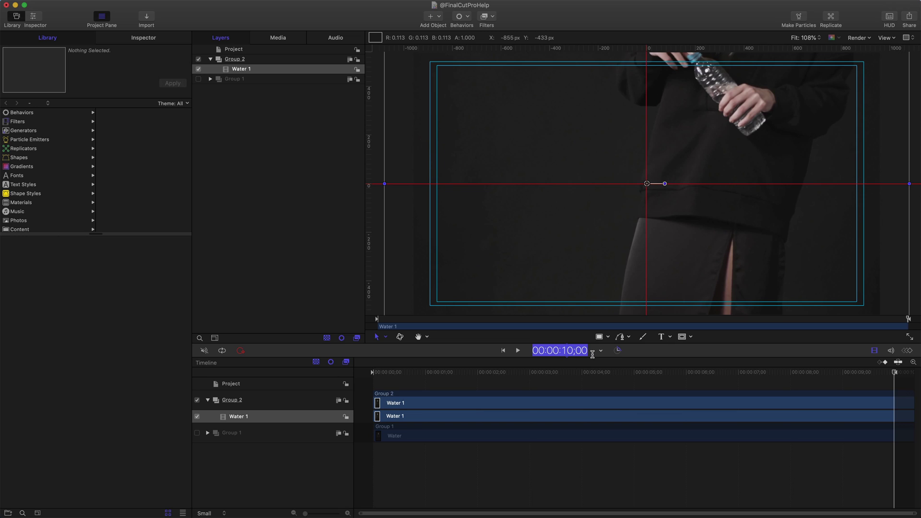
text(11)
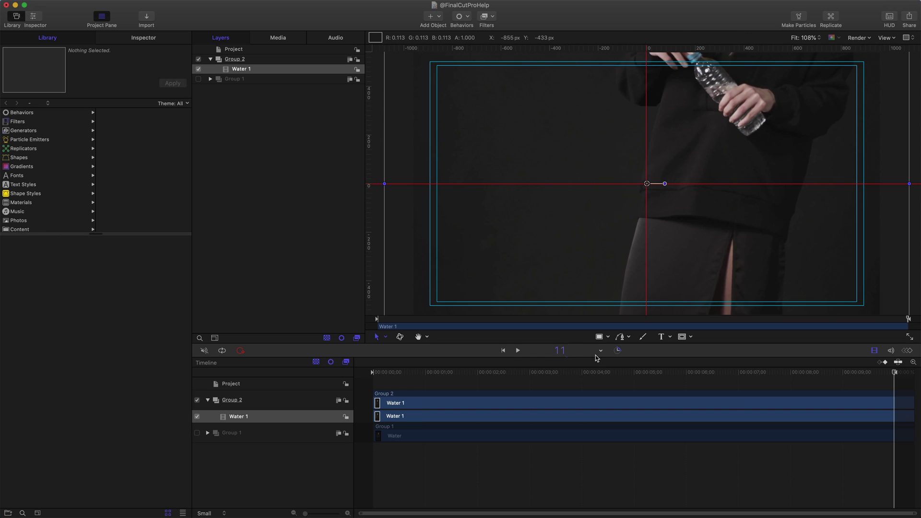
text(.)
key(Return)
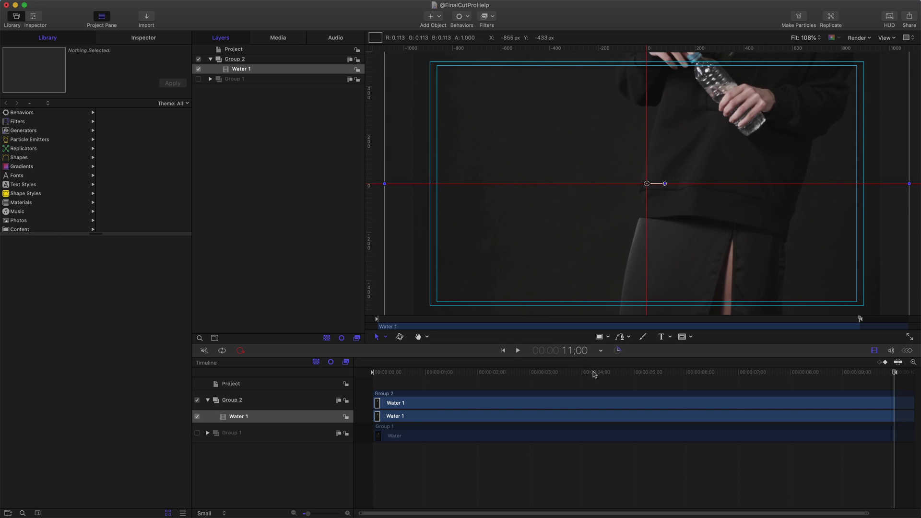
Extend Water 1's out point to the new project end and preview near ten seconds
scroll(626, 381, right, 2)
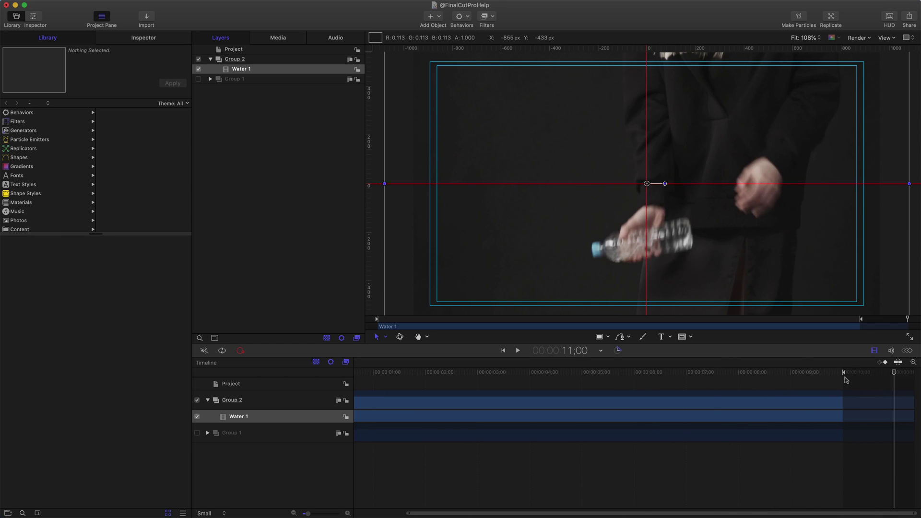
drag(844, 375, 894, 383)
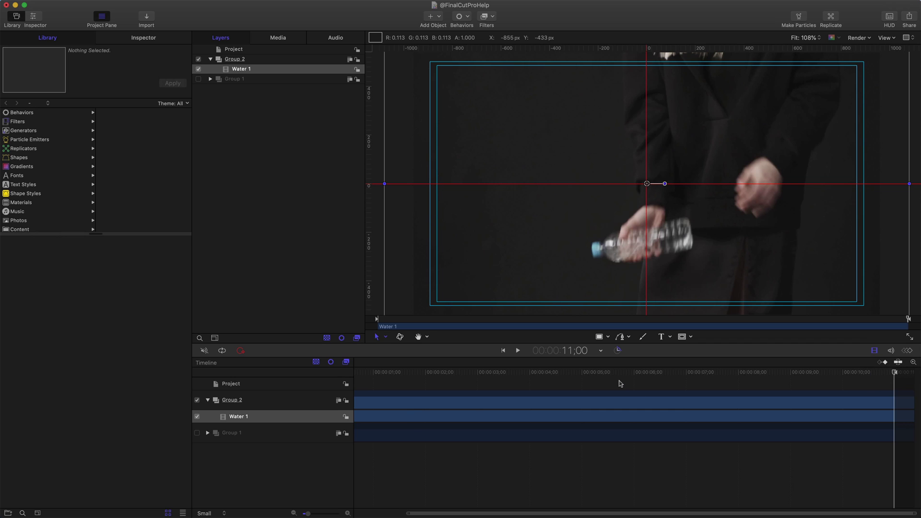
scroll(618, 383, left, 3)
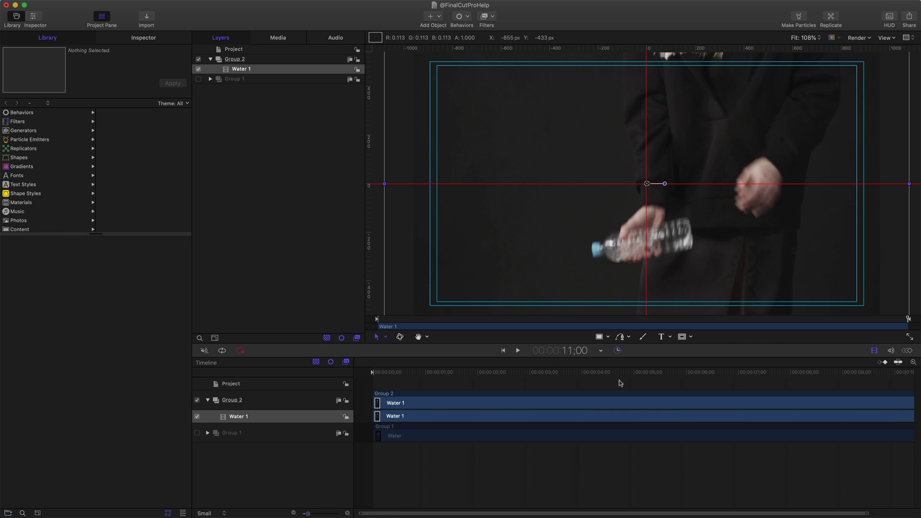
drag(645, 376, 373, 380)
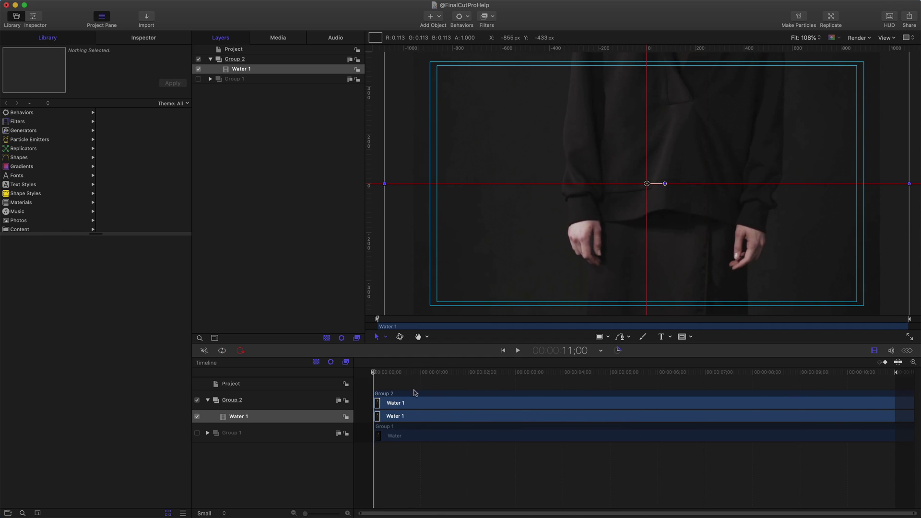
Apply Behaviors > Motion Tracking > Stabilize to the Water 1 layer
click(261, 71)
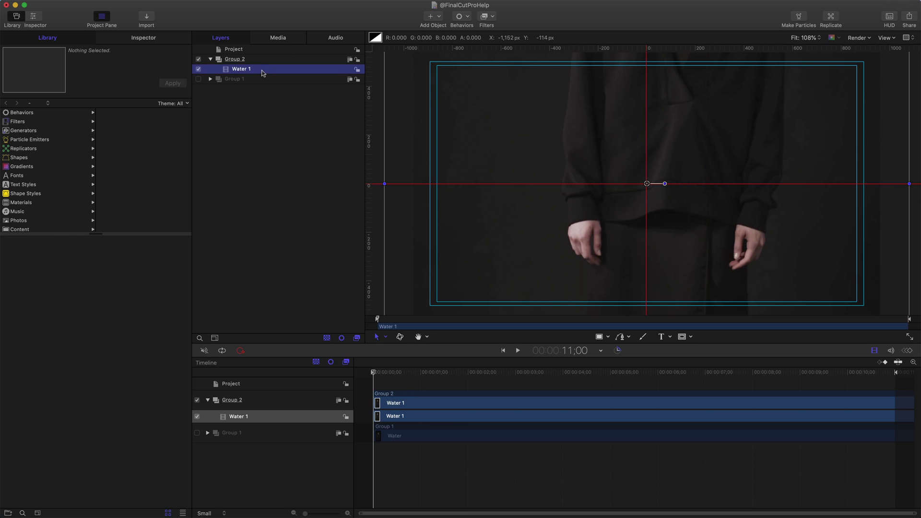
click(457, 19)
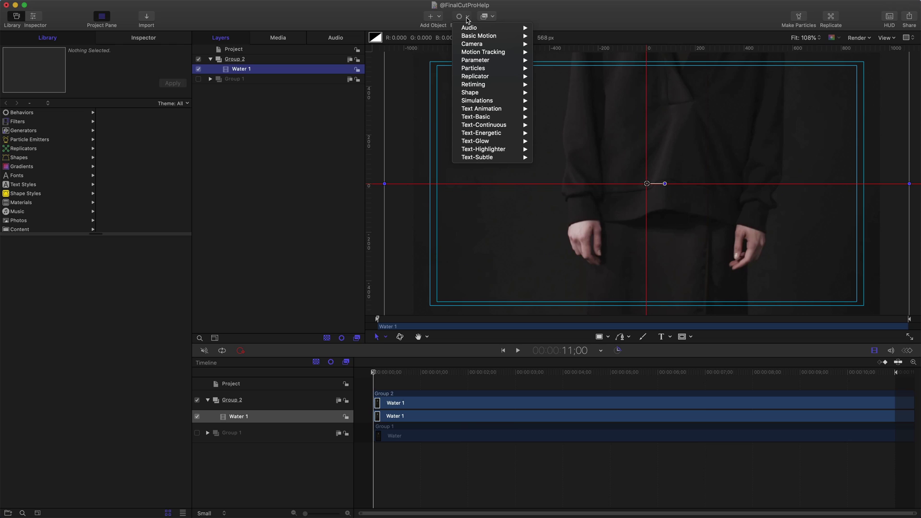
mouse_move(480, 54)
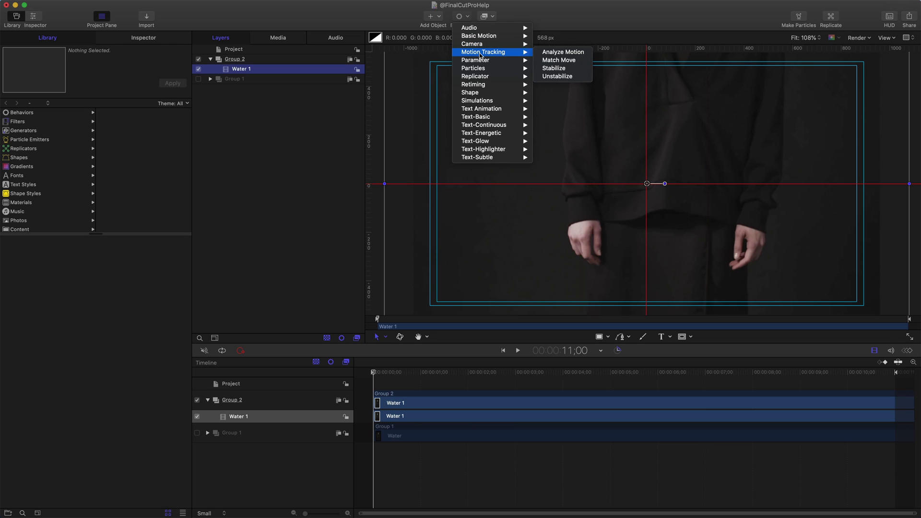
click(555, 70)
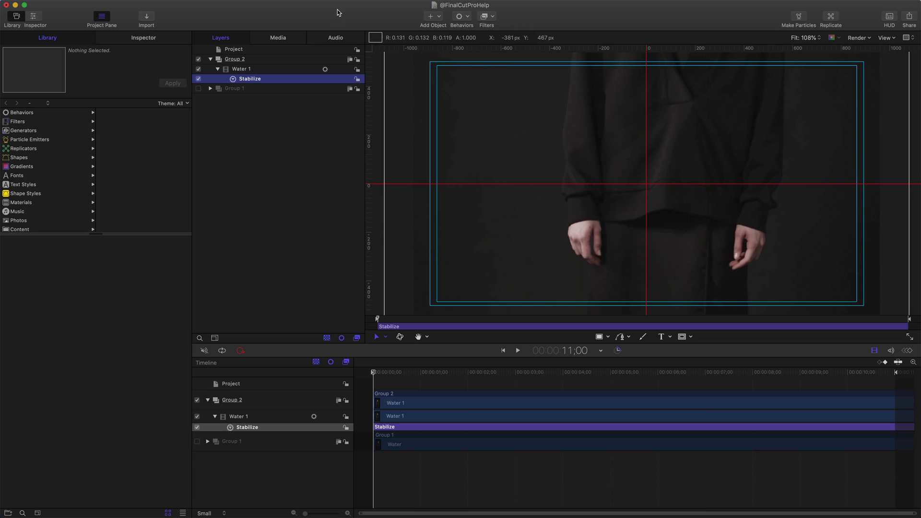
Add a tracker in the Stabilize behavior's Inspector settings
click(144, 39)
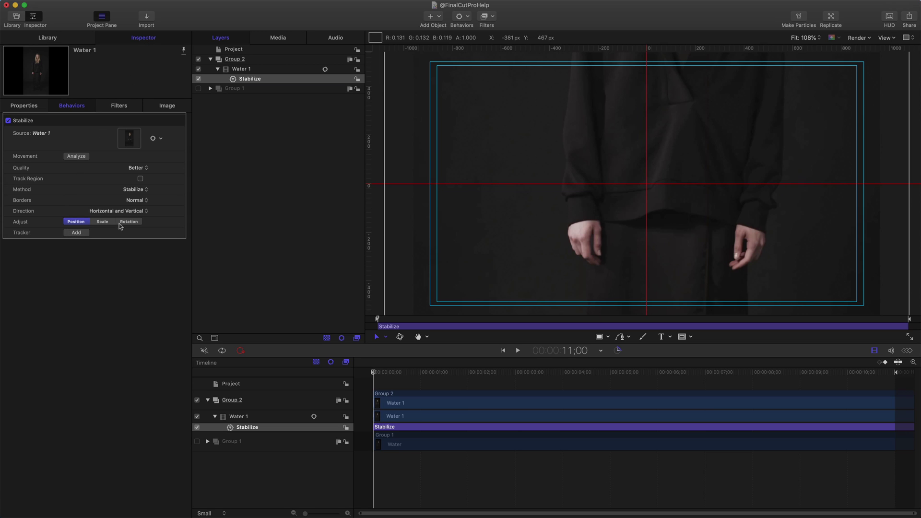
click(79, 234)
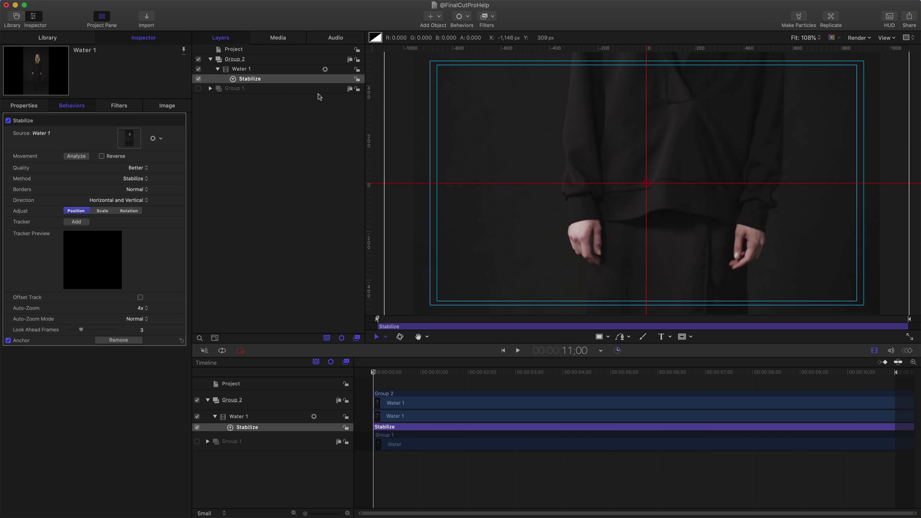
Select Water 1 and move the clip lower within the canvas
click(250, 71)
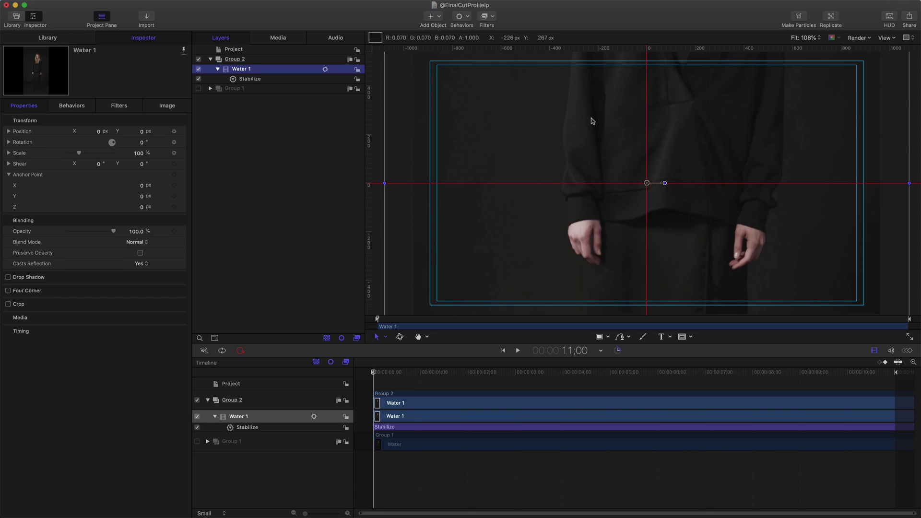
drag(591, 119, 585, 273)
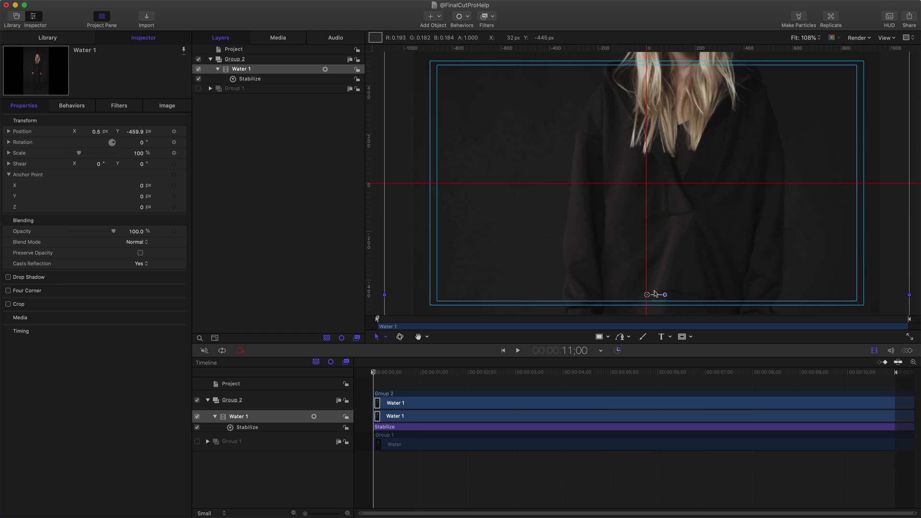
drag(675, 177, 679, 262)
Place the Stabilize tracking point on the woman's eyebrow
click(253, 81)
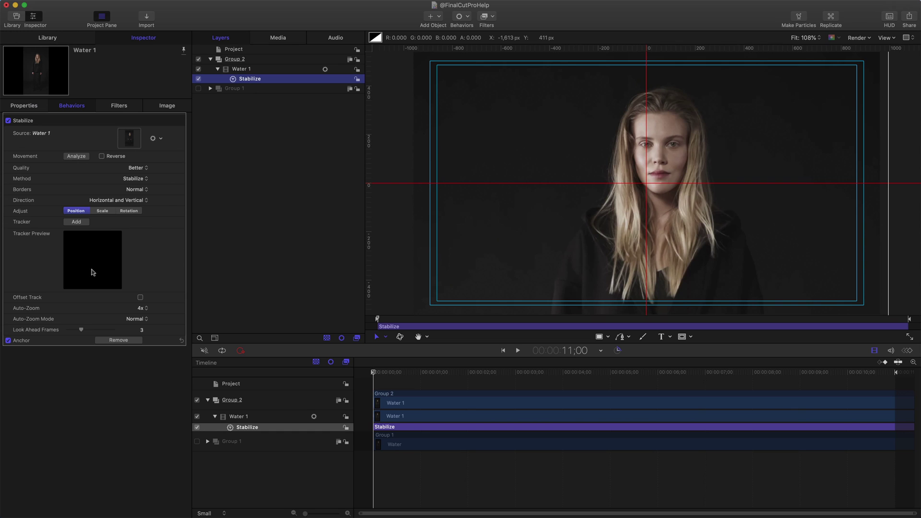
scroll(626, 265, down, 5)
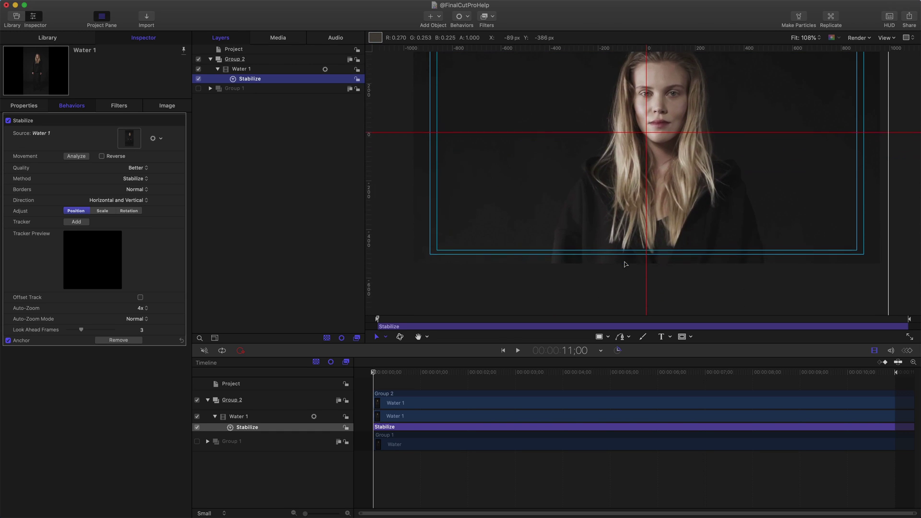
scroll(626, 264, down, 5)
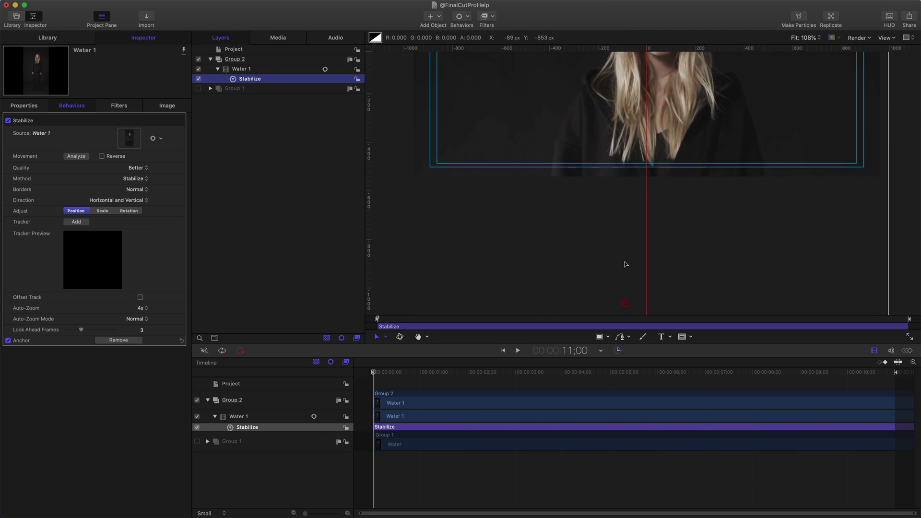
drag(626, 291, 628, 107)
scroll(628, 108, up, 7)
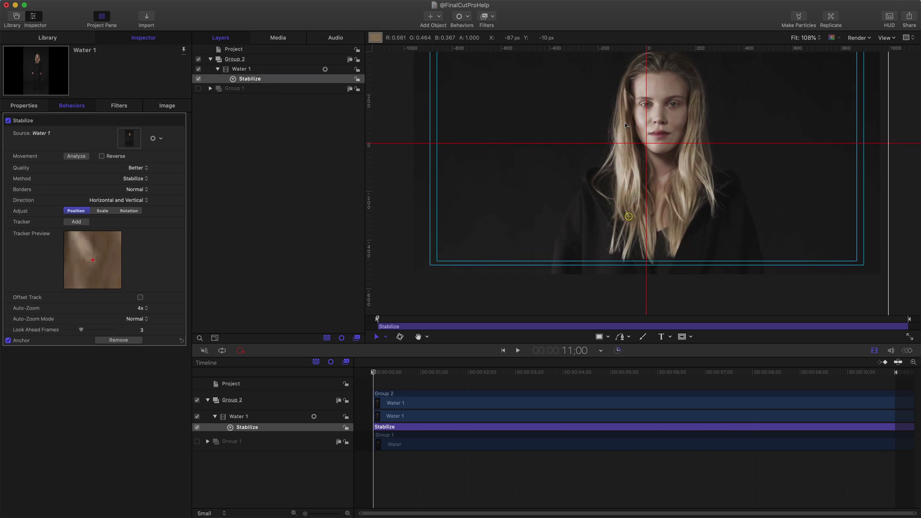
drag(628, 225, 666, 130)
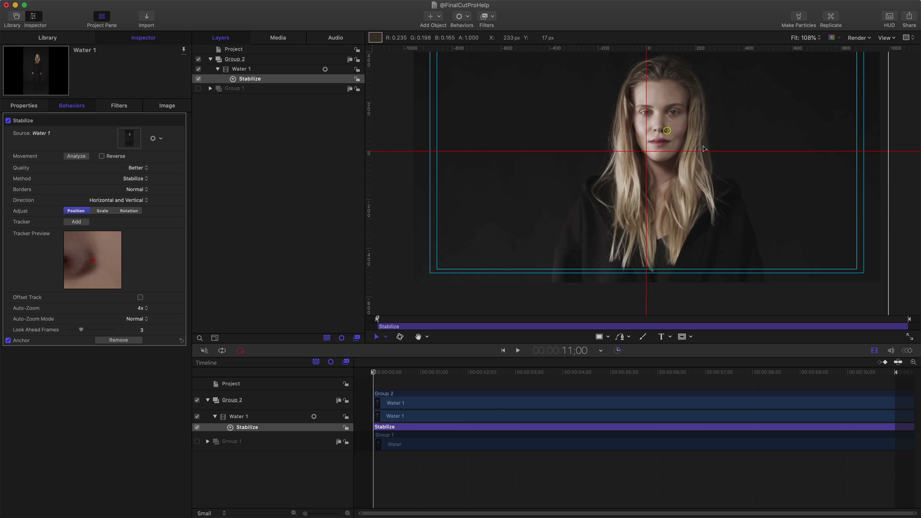
drag(667, 131, 652, 106)
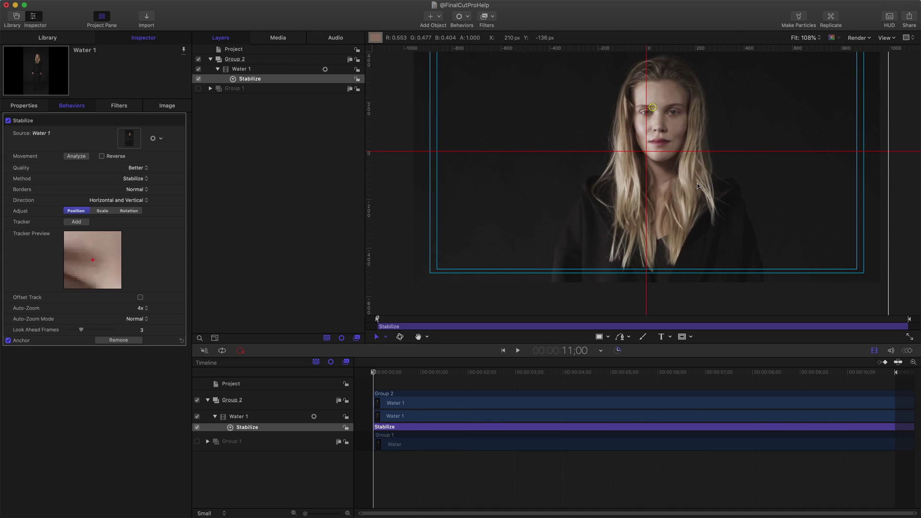
Analyze the clip's motion for stabilization, then return the playhead to the start
mouse_move(653, 108)
click(76, 156)
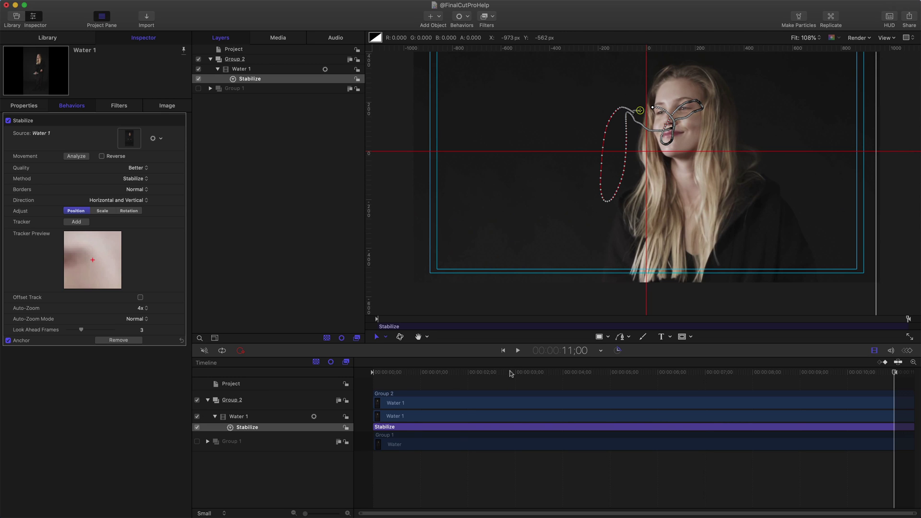
drag(450, 374, 622, 377)
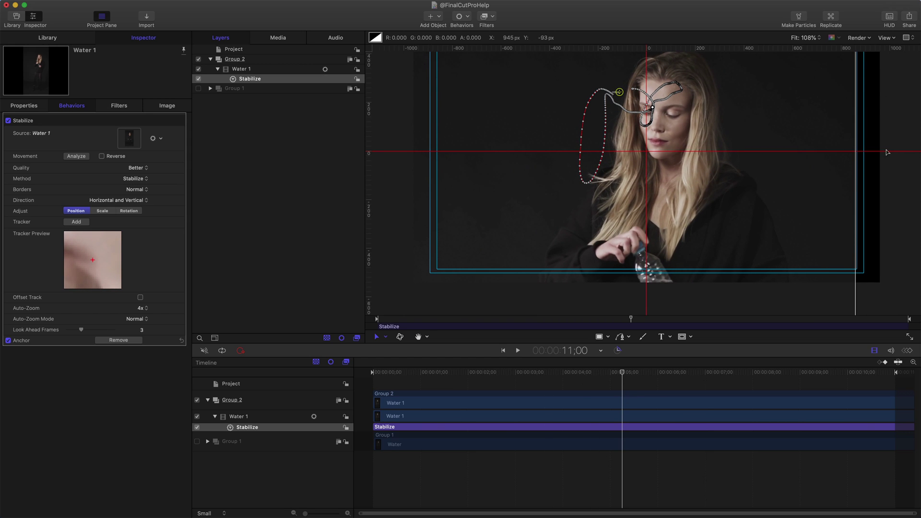
Turn off canvas overlays and scrub back to review the stabilized footage
click(882, 42)
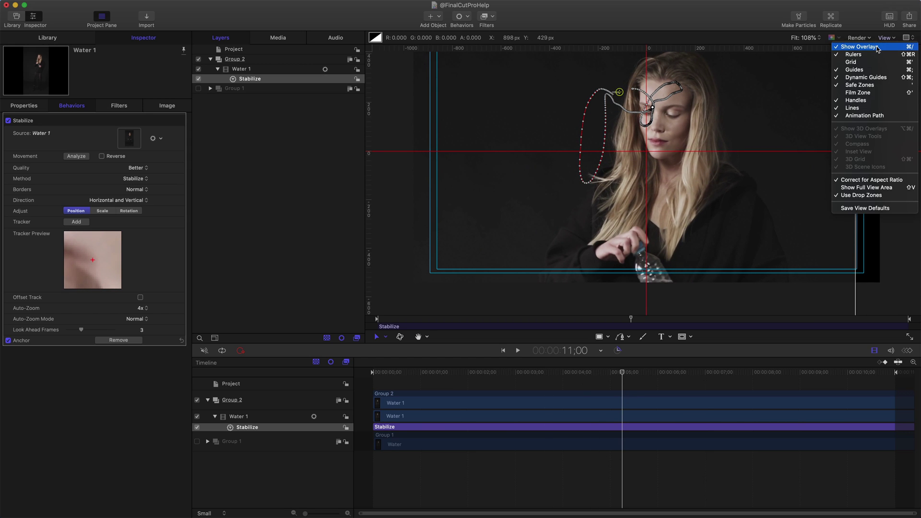
click(877, 48)
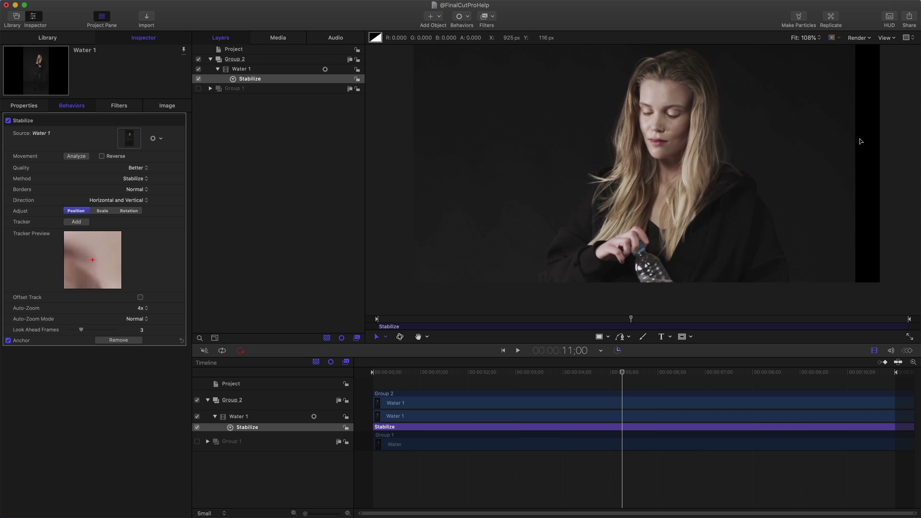
drag(621, 374, 518, 372)
Scale Group 2 to 143% at the drinking moment, viewing the whole frame
click(694, 372)
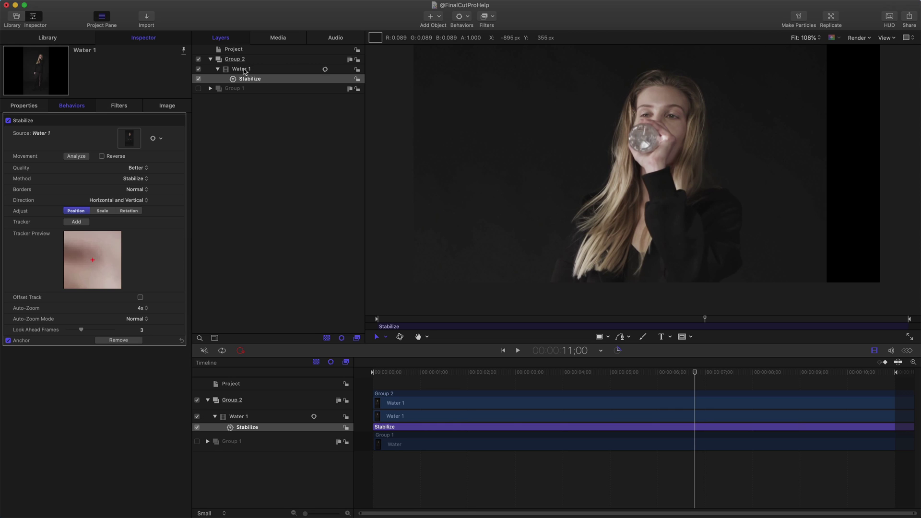
click(256, 70)
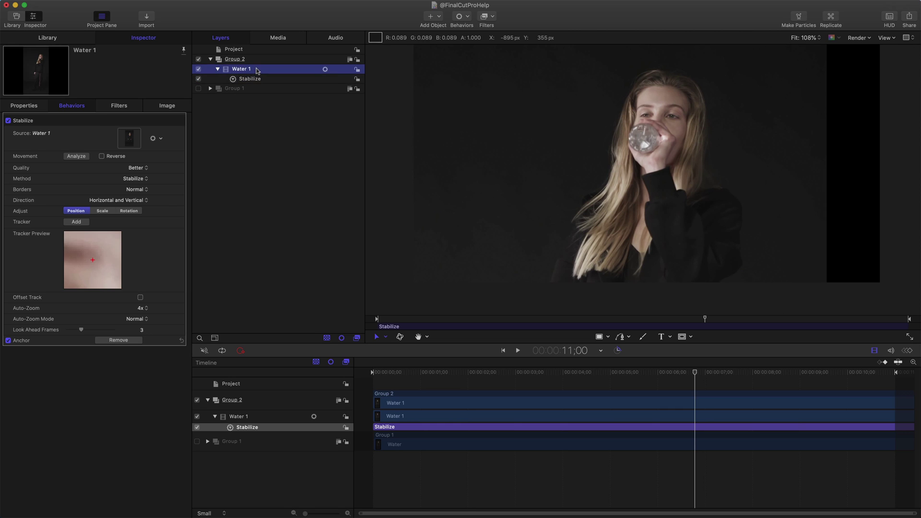
click(235, 60)
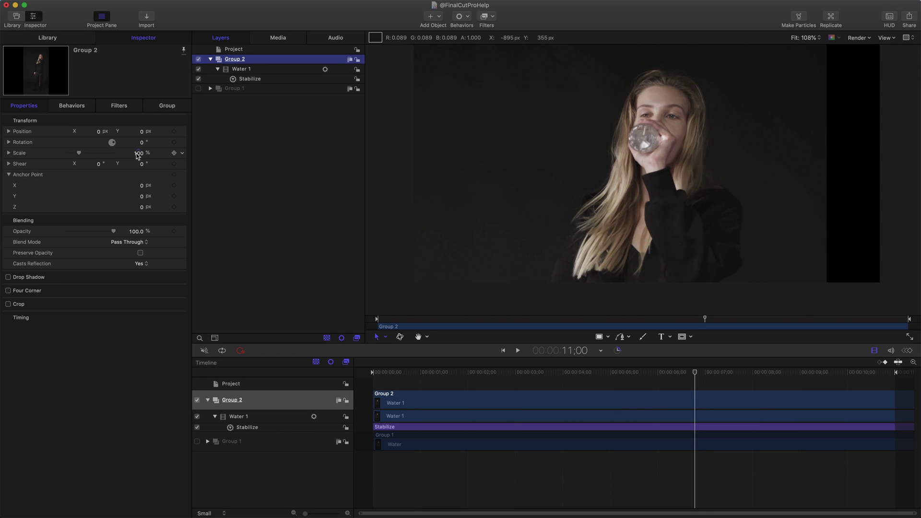
mouse_move(139, 156)
mouse_down()
mouse_move(153, 156)
mouse_move(144, 153)
mouse_up()
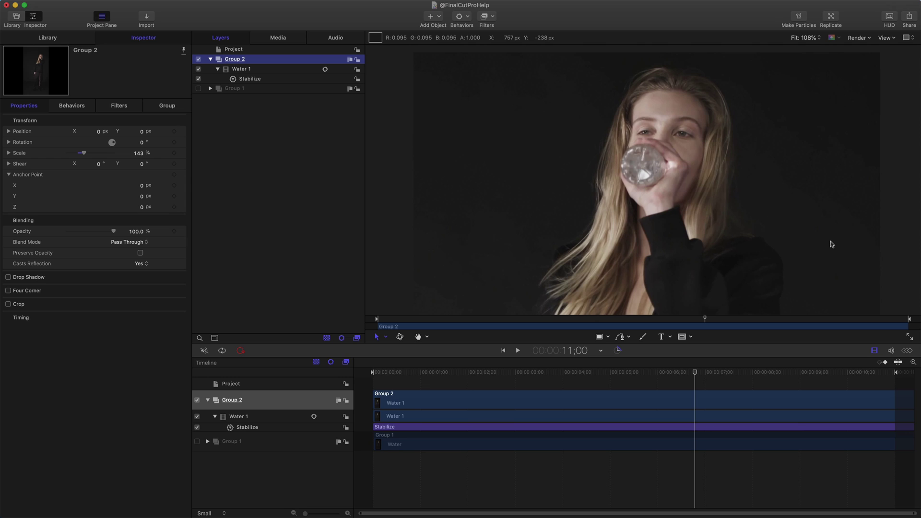
key(super+minus)
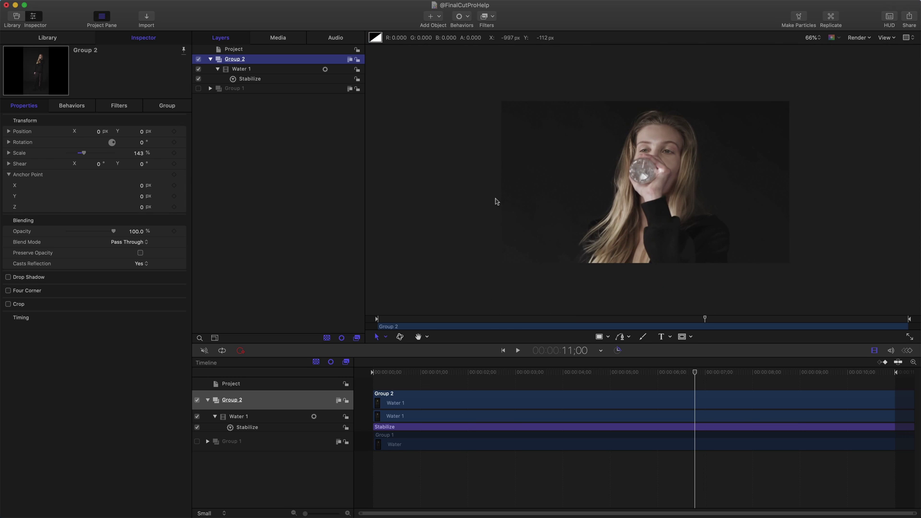
Position Group 2 at X -90.2, Y -166.4 px, with overlays back on to check centring
drag(695, 373, 500, 387)
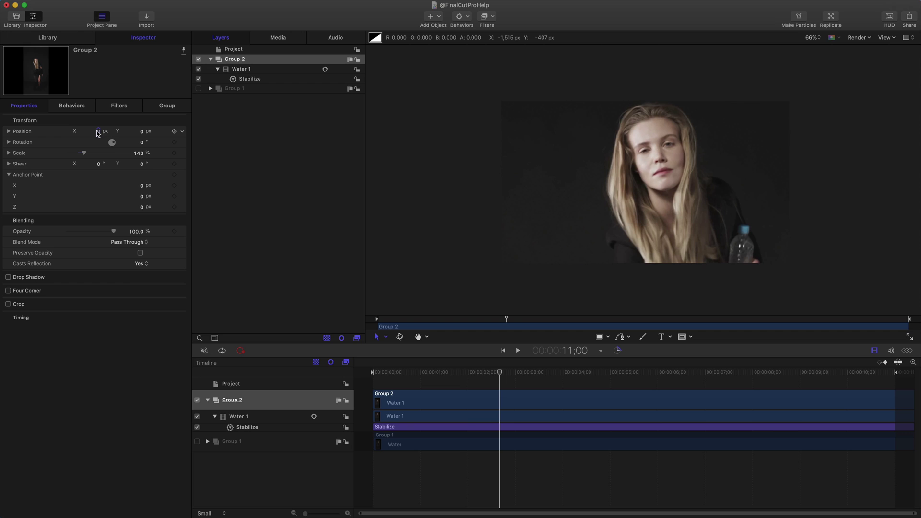
drag(98, 133, 132, 133)
click(885, 38)
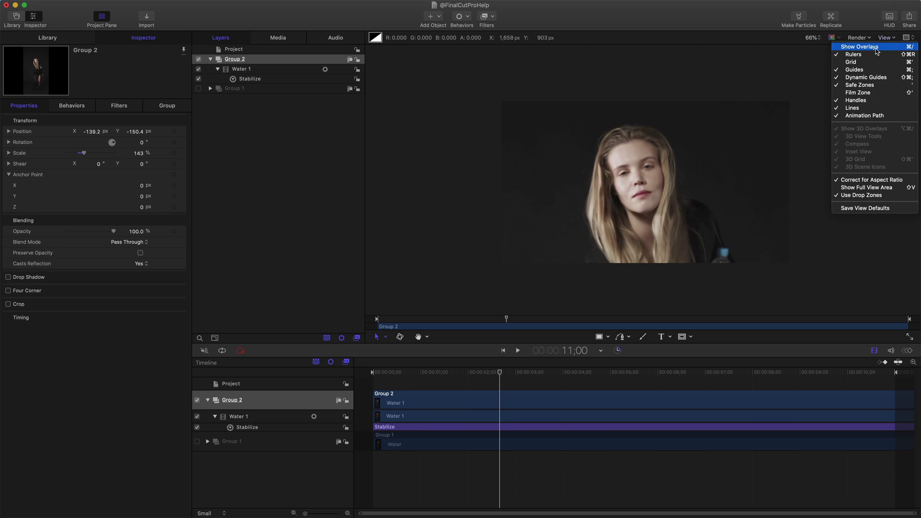
click(869, 48)
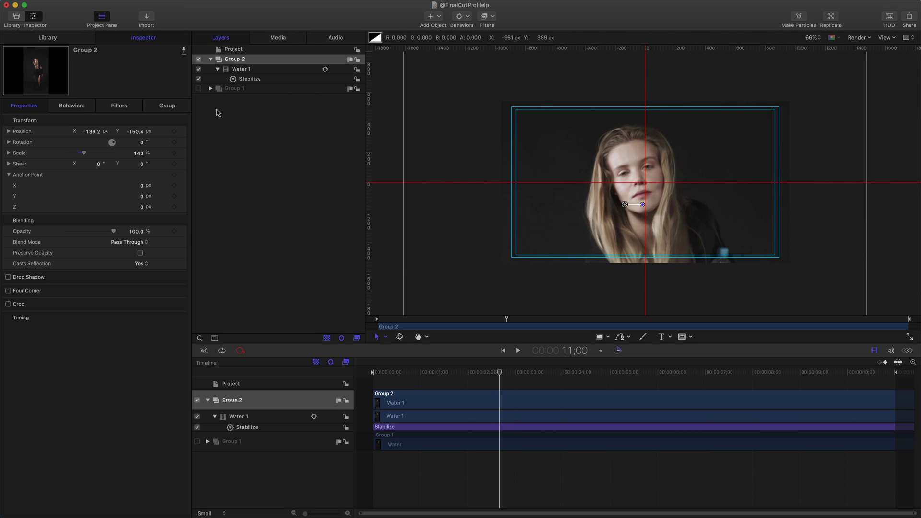
mouse_move(91, 132)
mouse_down()
mouse_move(133, 136)
mouse_move(93, 136)
mouse_up()
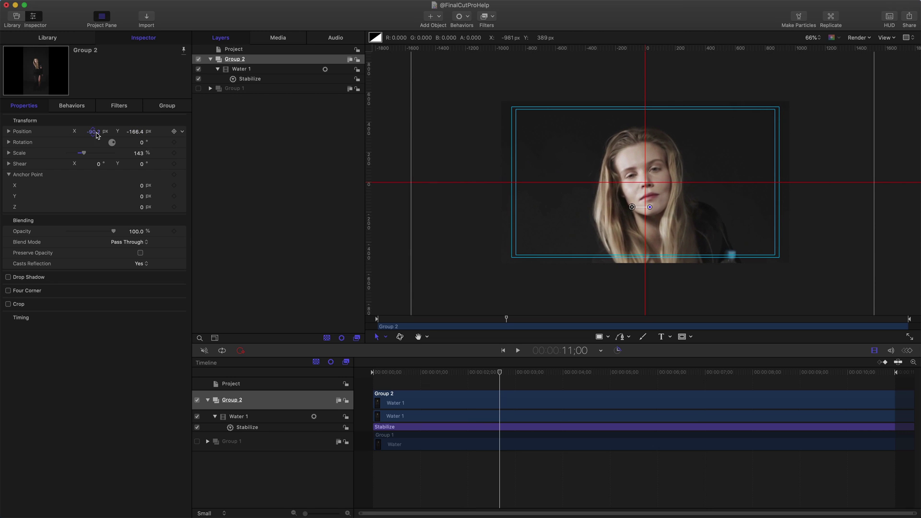
drag(469, 392, 368, 396)
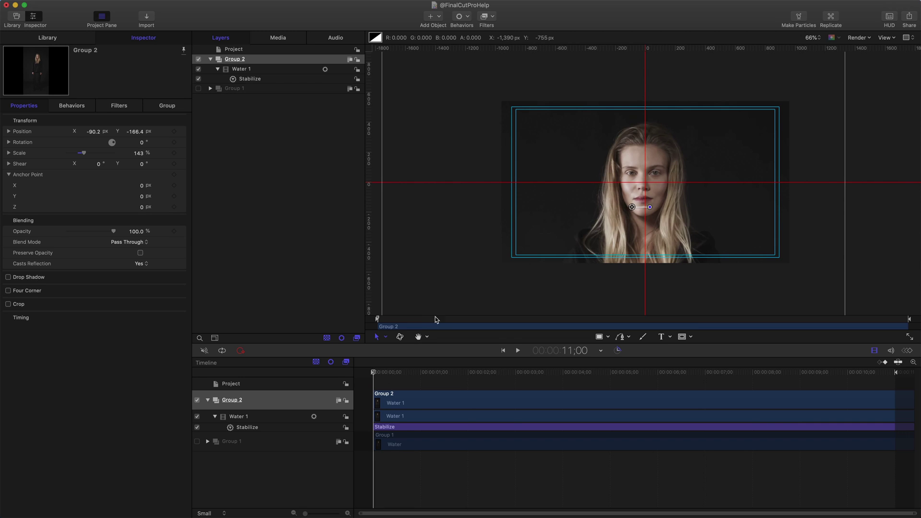
key(shift+z)
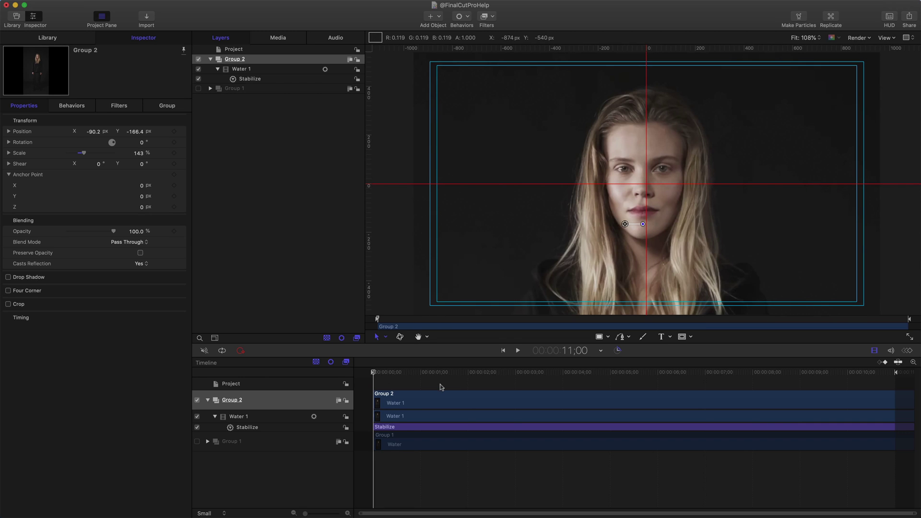
key(space)
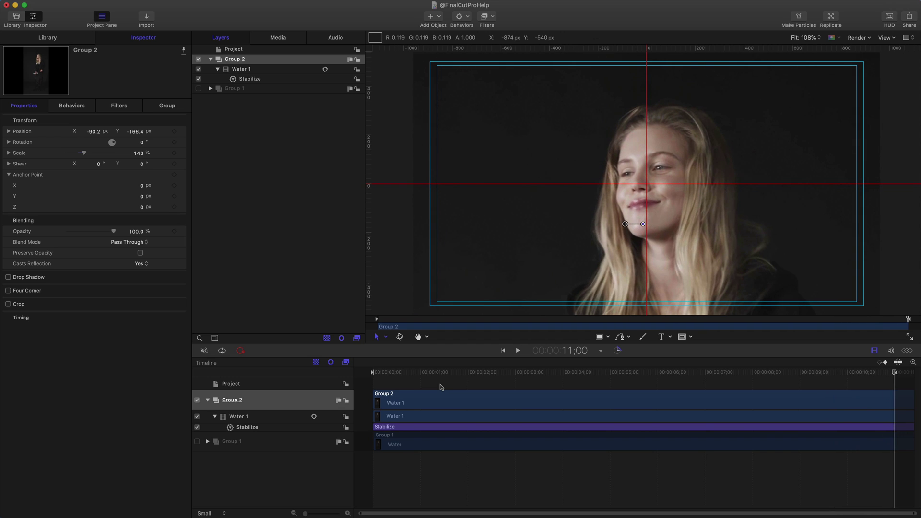
key(Home)
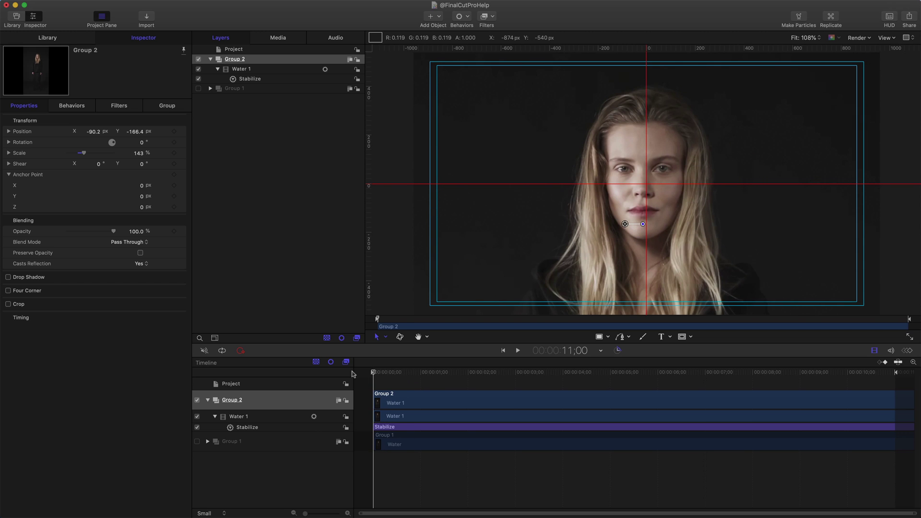
key(space)
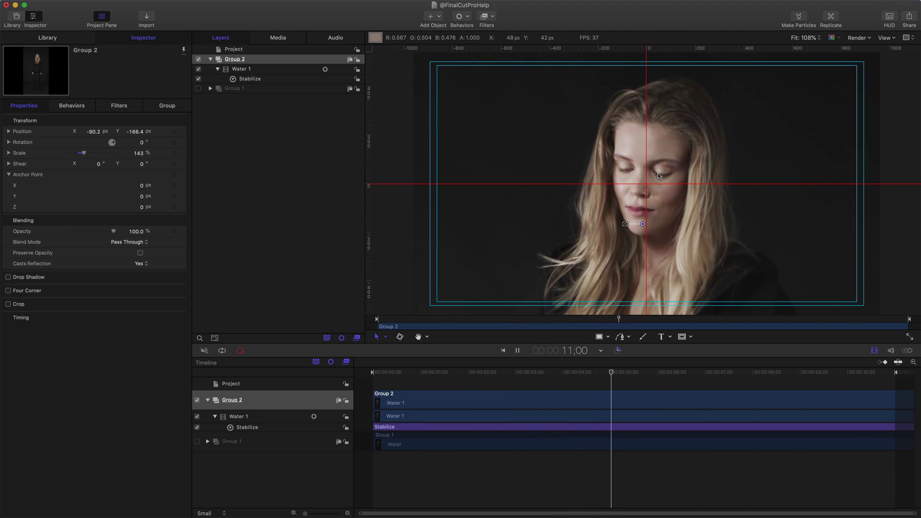
key(space)
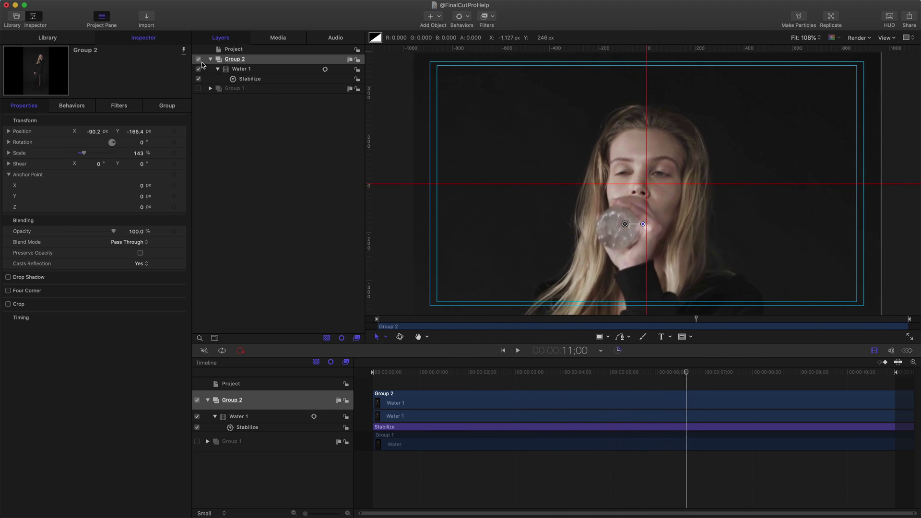
click(198, 60)
click(199, 88)
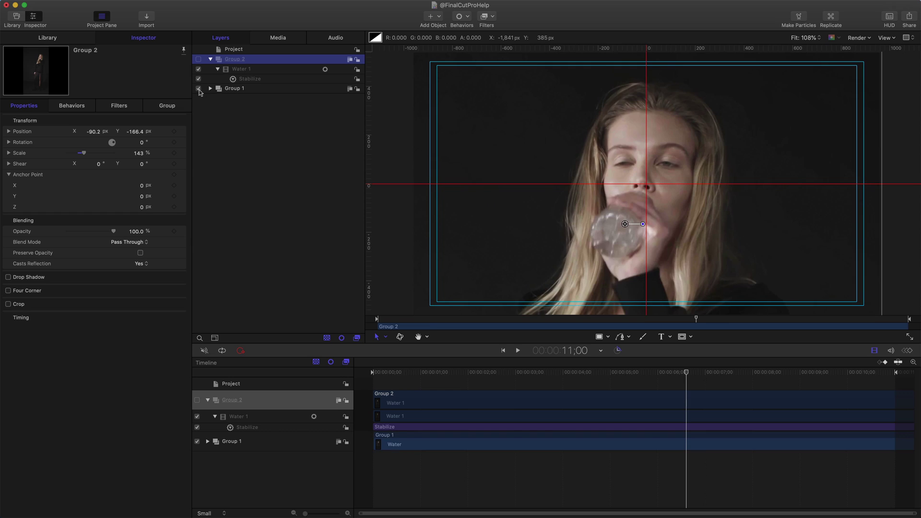
click(199, 89)
click(198, 60)
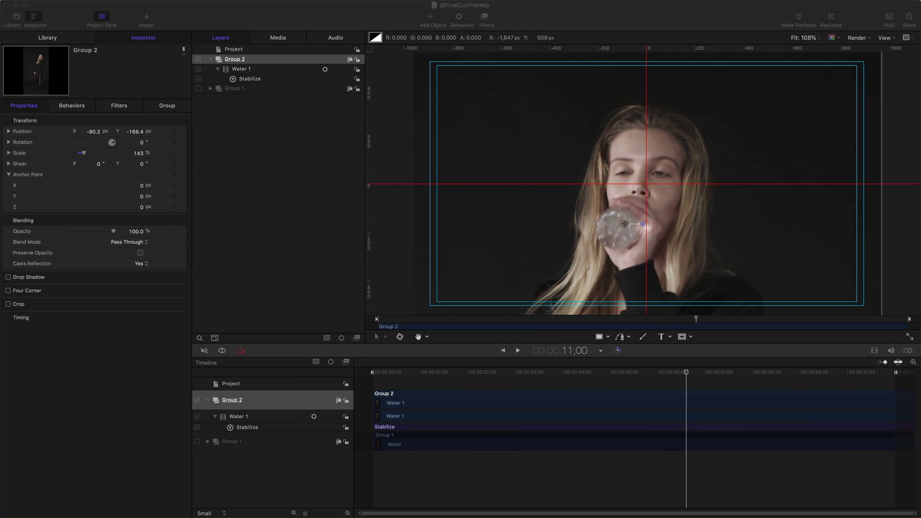
key(space)
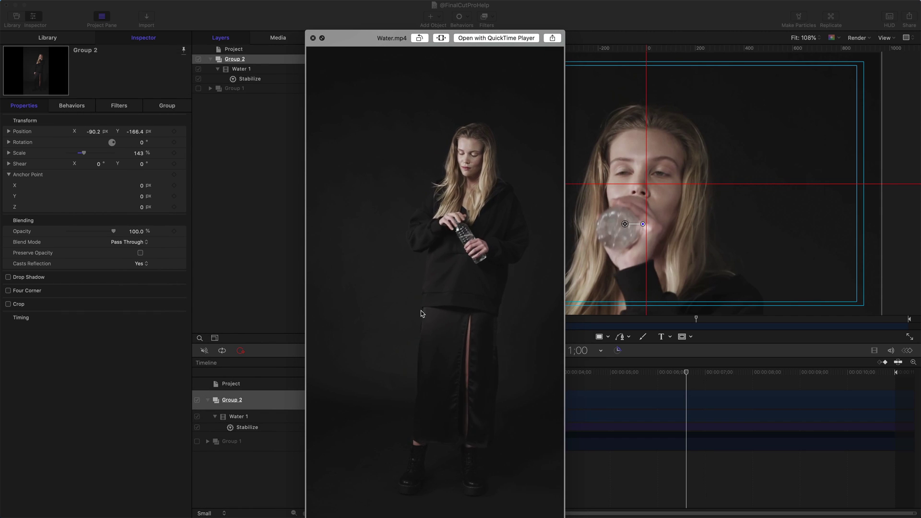
click(671, 197)
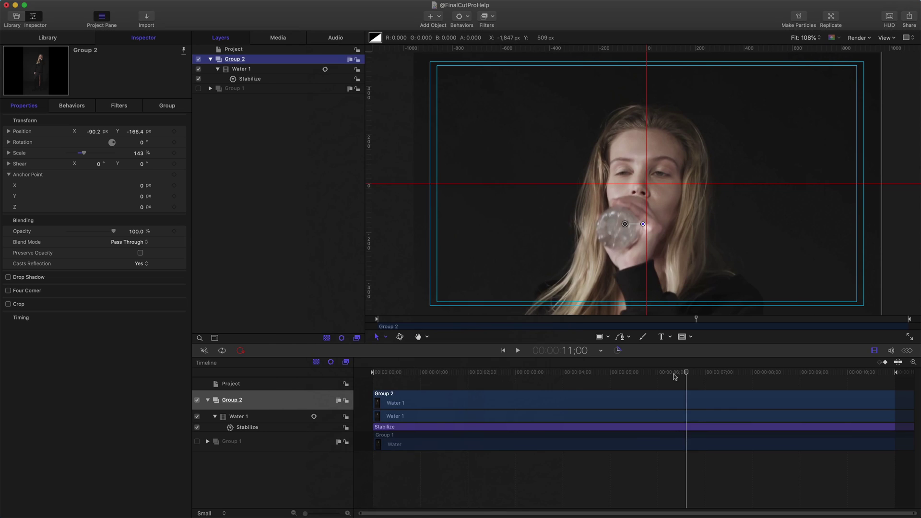
drag(605, 373, 427, 384)
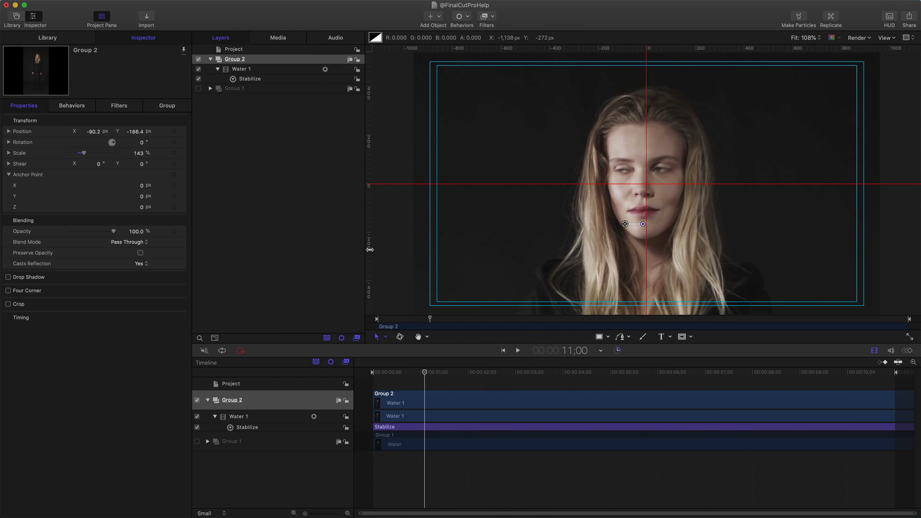
Add a second Stabilize behaviour, Stabilize 1, to Water 1 from Behaviors > Motion Tracking
click(243, 80)
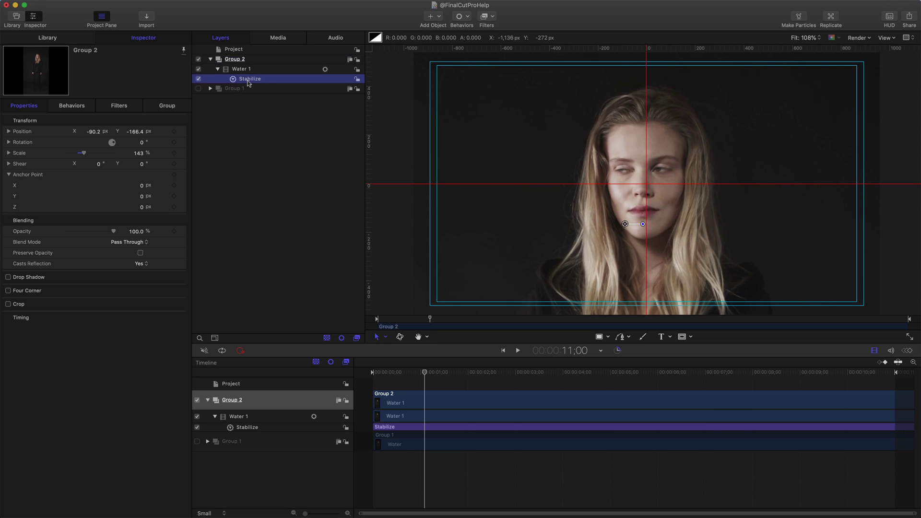
click(461, 19)
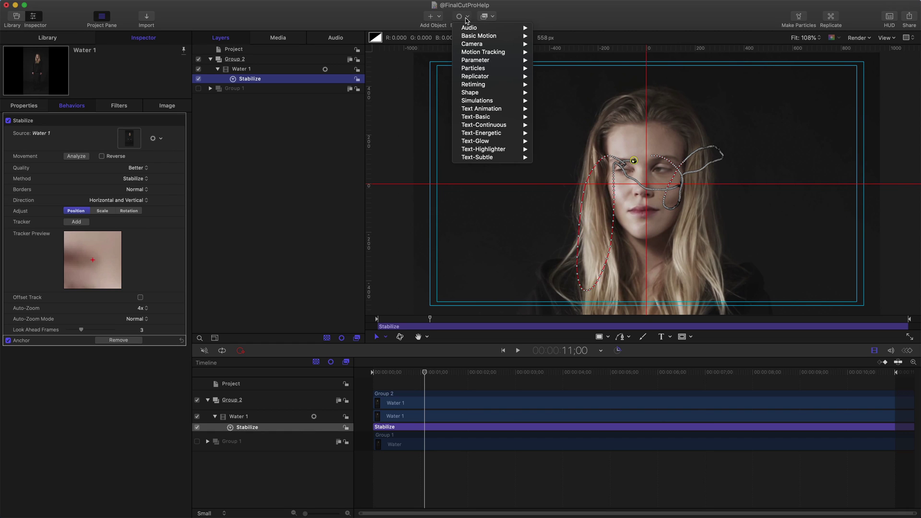
mouse_move(487, 55)
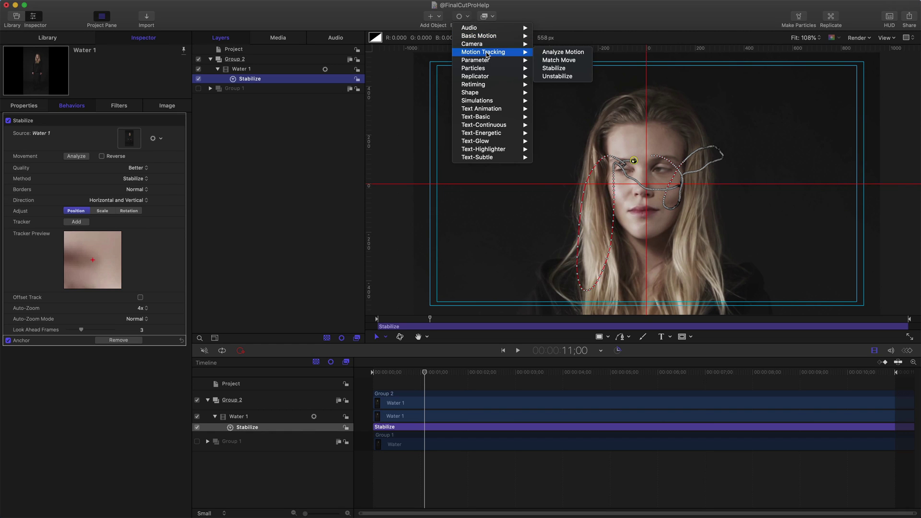
click(566, 70)
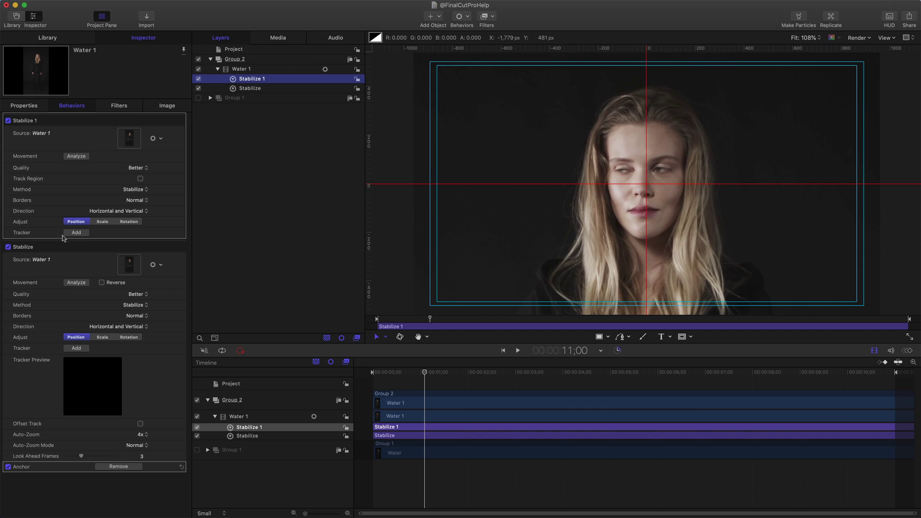
Add a tracker to Stabilize 1 and place it between the woman's eyebrows
click(77, 233)
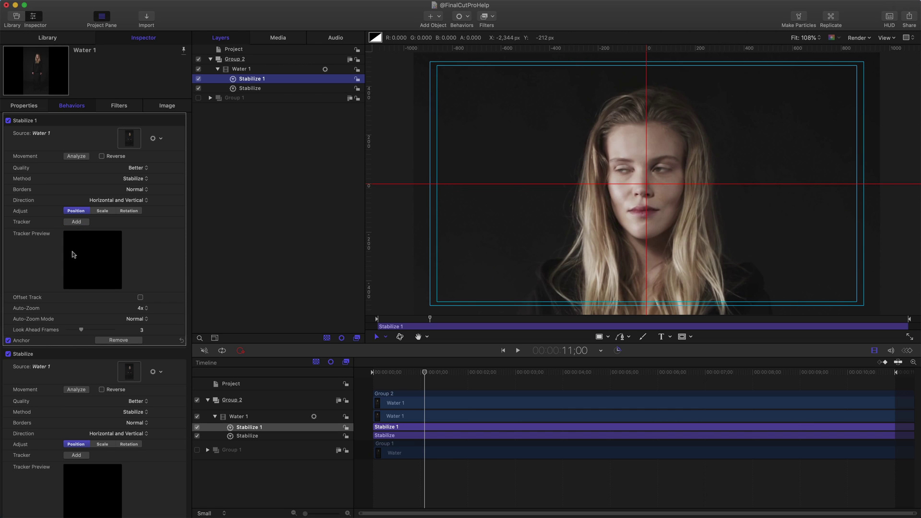
scroll(597, 278, down, 5)
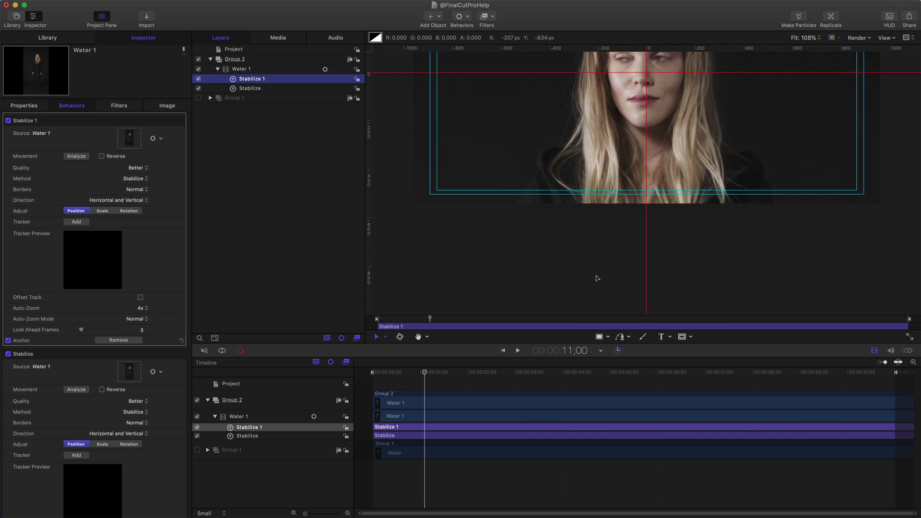
scroll(597, 278, down, 6)
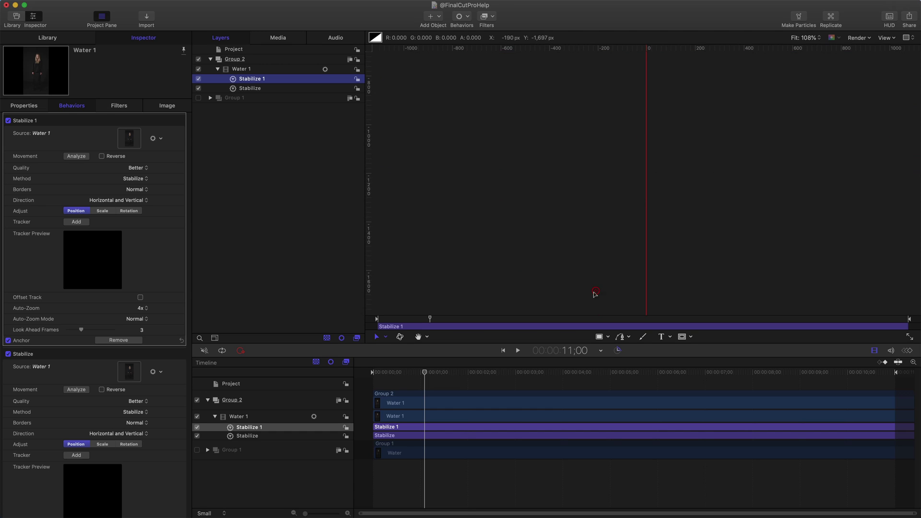
drag(595, 293, 599, 165)
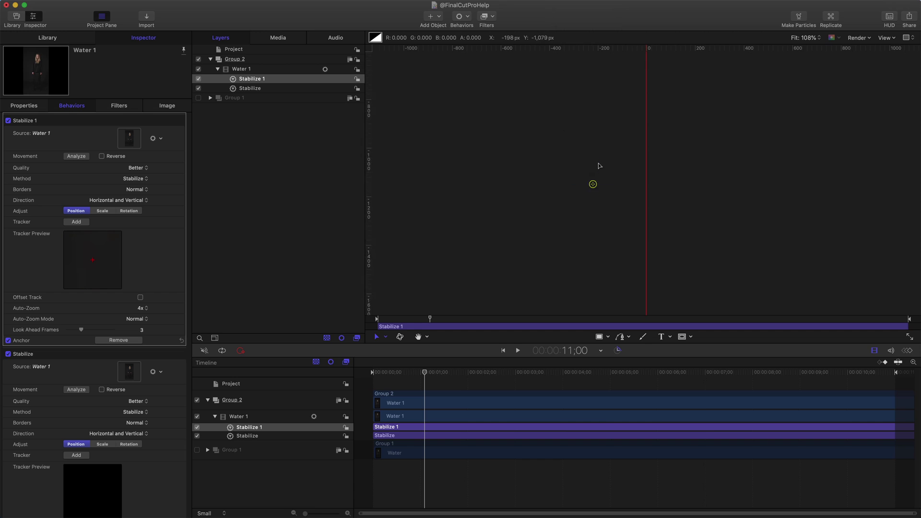
scroll(600, 192, up, 3)
drag(592, 247, 601, 84)
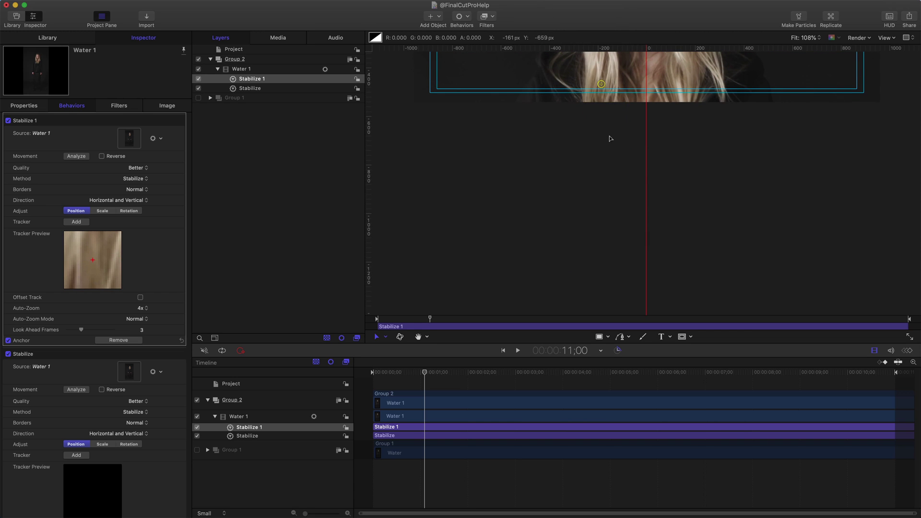
scroll(610, 139, up, 5)
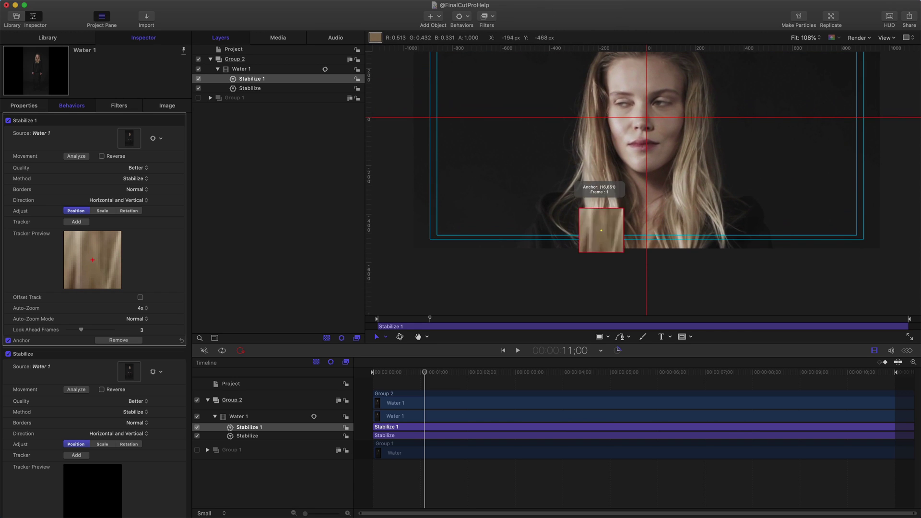
drag(600, 230, 631, 96)
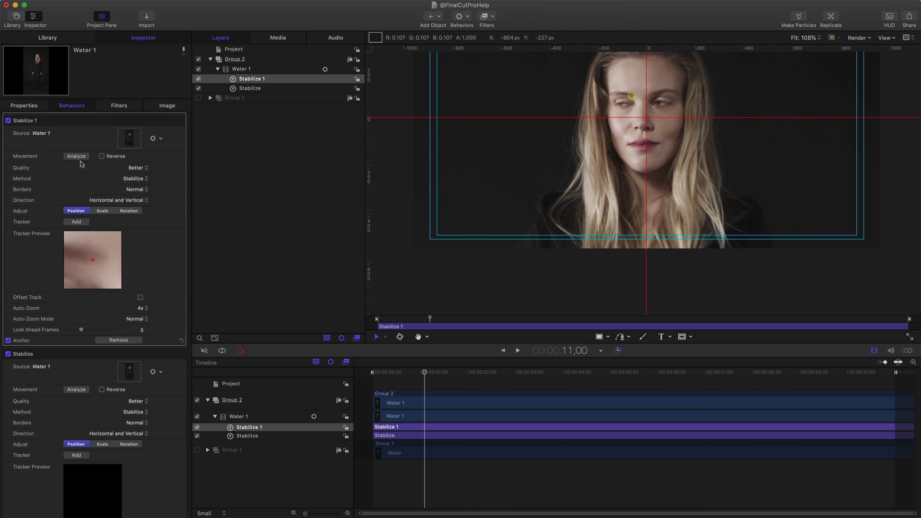
Select Group 2 to view its properties
click(246, 60)
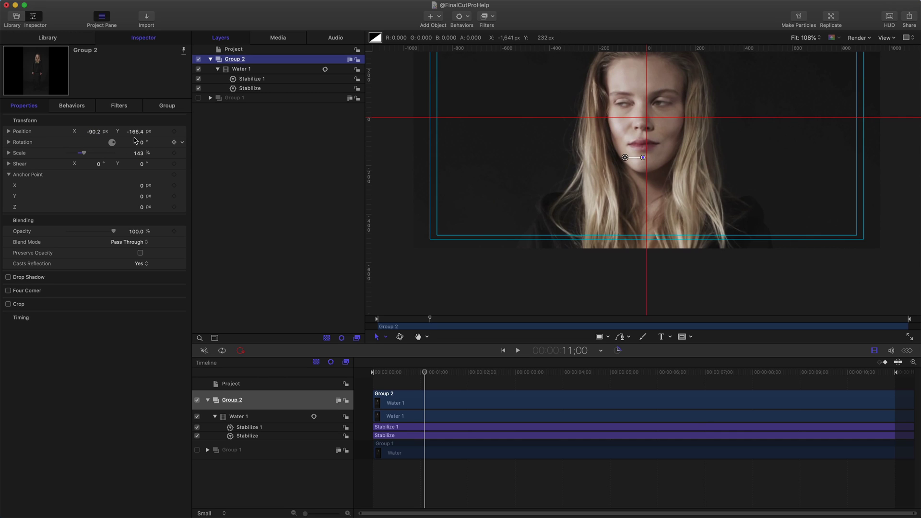
scroll(522, 207, up, 4)
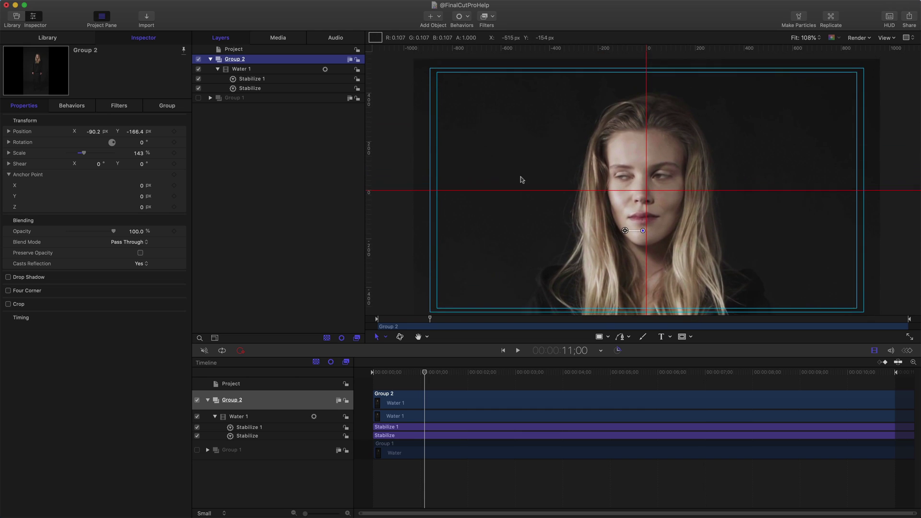
scroll(421, 165, down, 1)
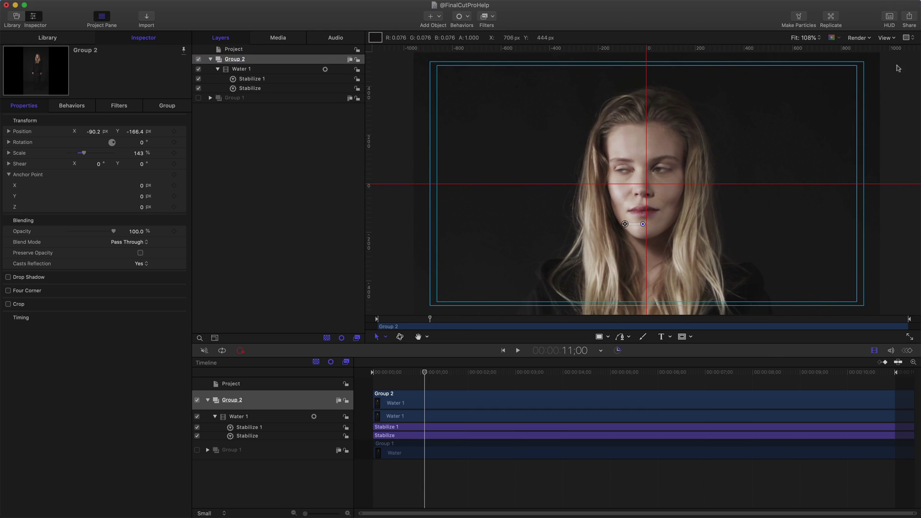
Open Share > Export Movie and view its Settings: Apple Devices, H.264 Better Quality, 960 x 540
click(911, 18)
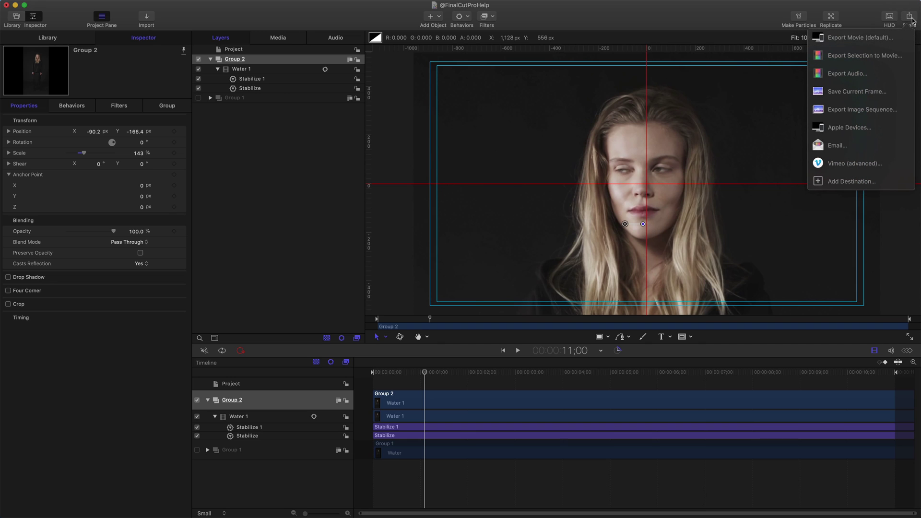
click(893, 42)
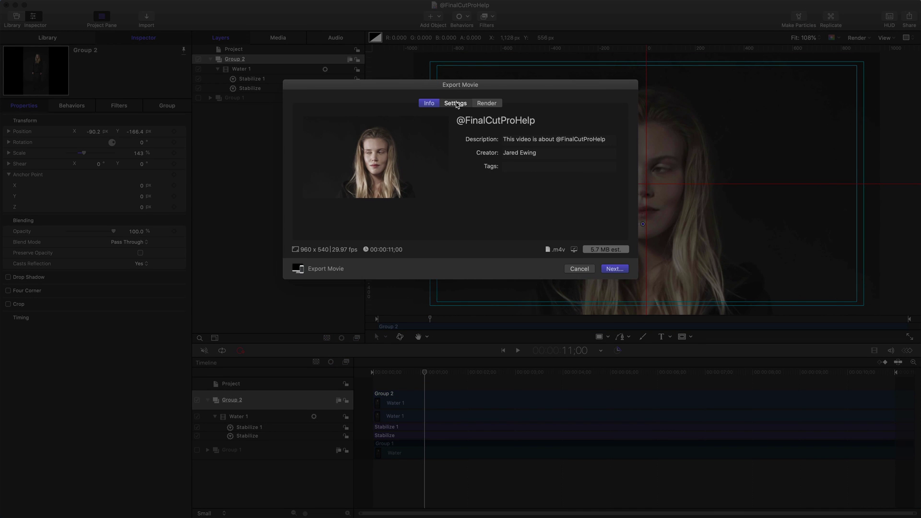
click(455, 103)
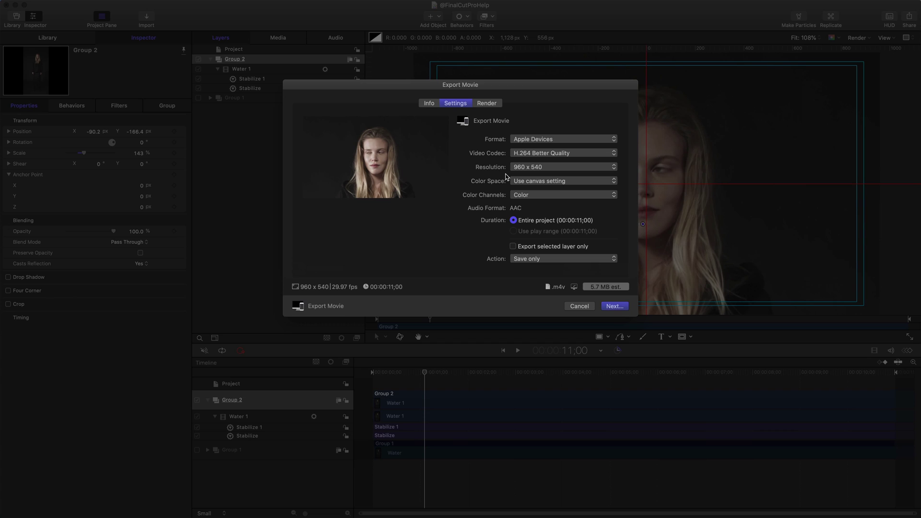